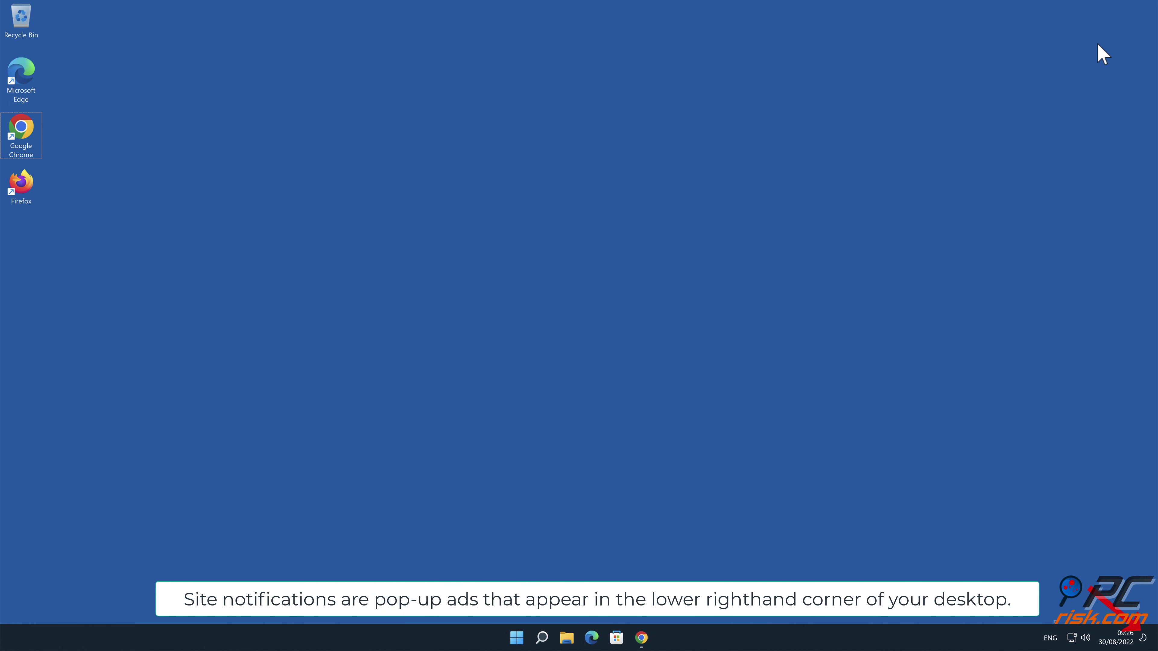
Launch Chrome, accept besteasyclick.com's notification prompt, then close the window
{"action": "left_click", "coordinate": [641, 638]}
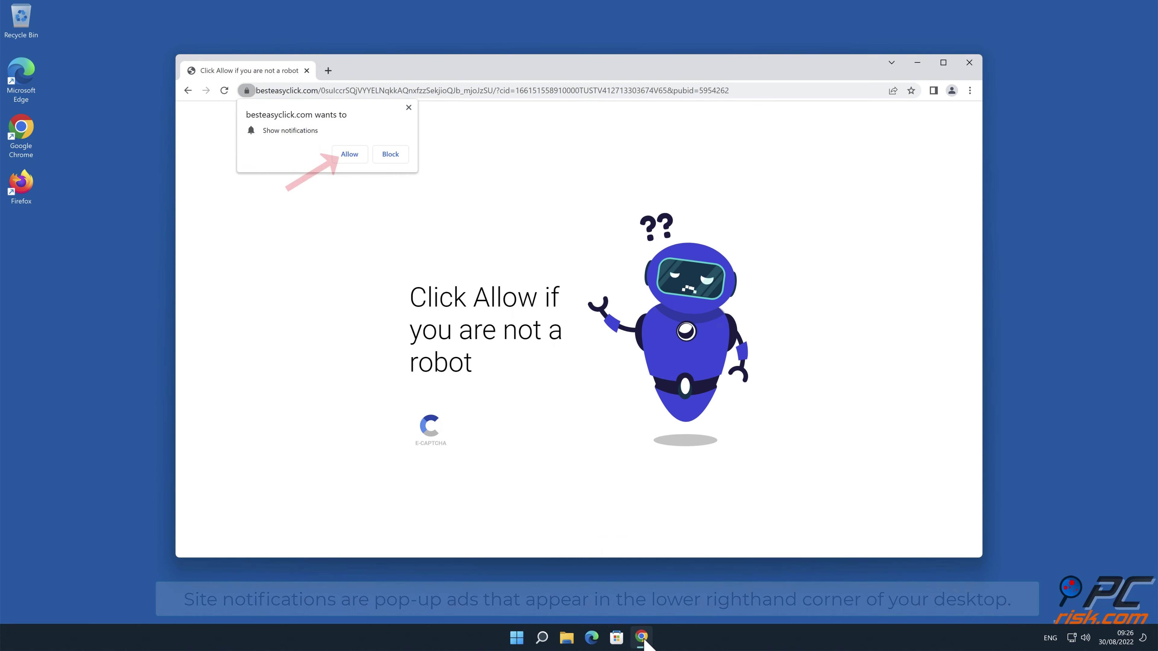
{"action": "left_click", "coordinate": [1055, 163]}
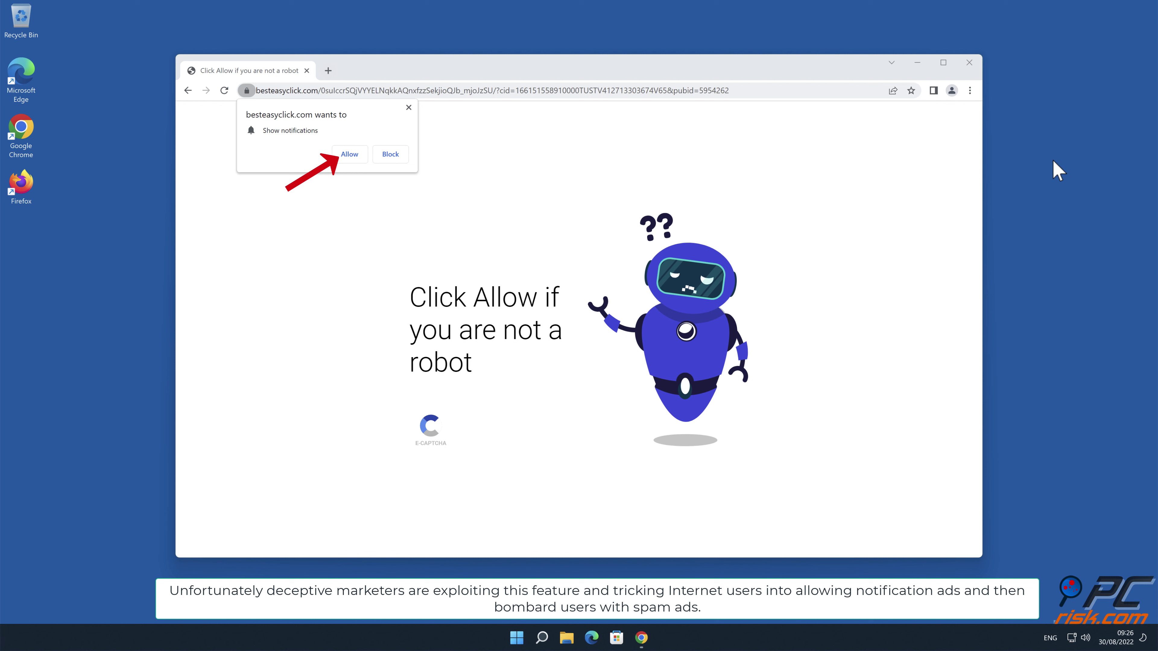
{"action": "left_click", "coordinate": [351, 155]}
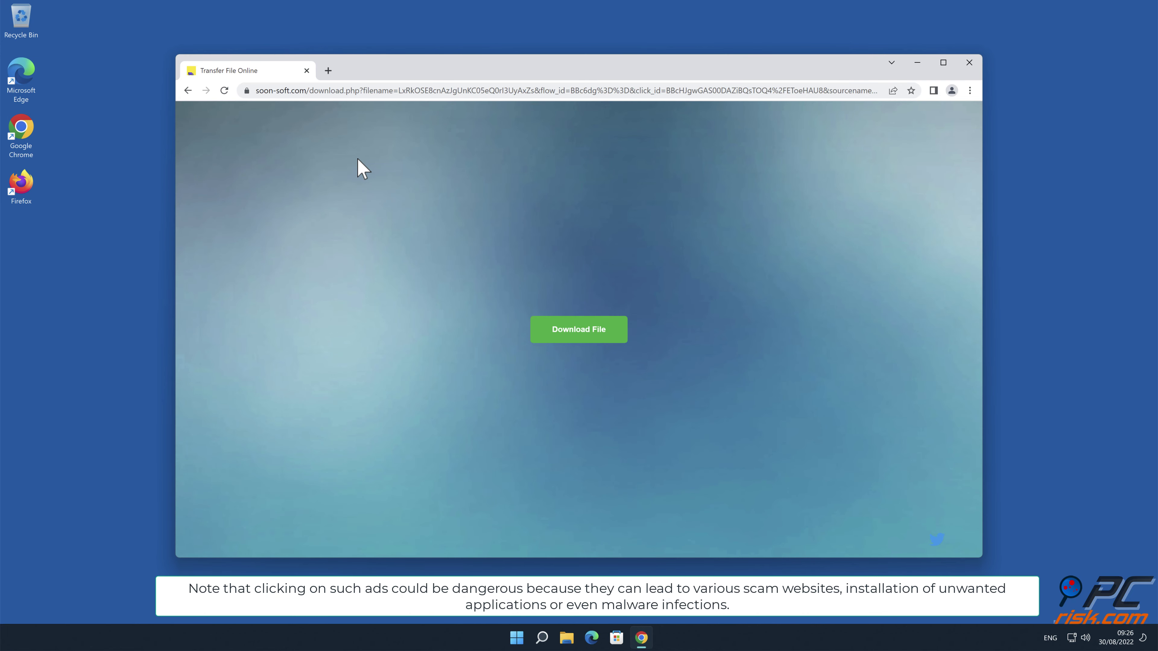
{"action": "left_click", "coordinate": [969, 63]}
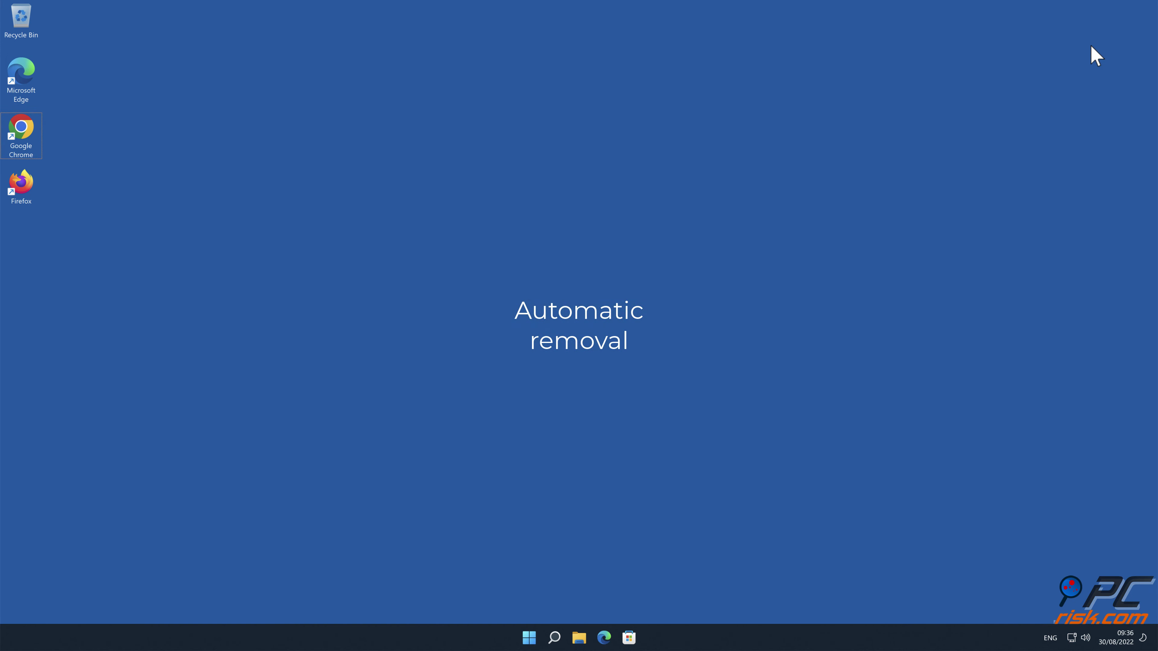
{"action": "double_click", "coordinate": [21, 130]}
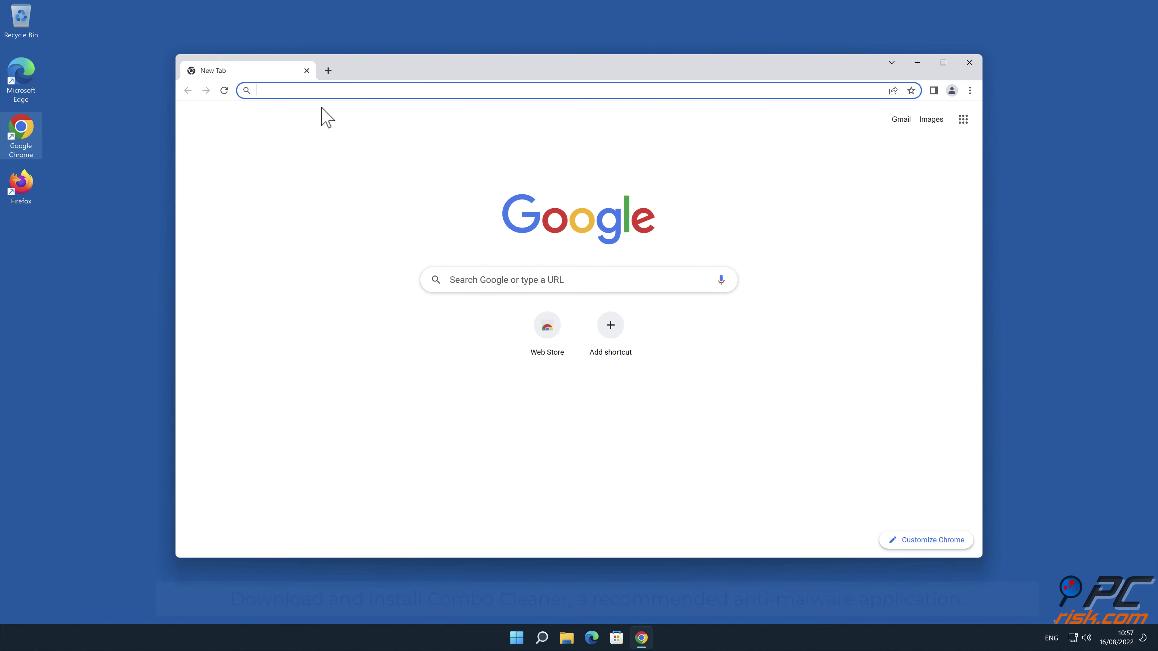
{"action": "type", "text": "www.combo"}
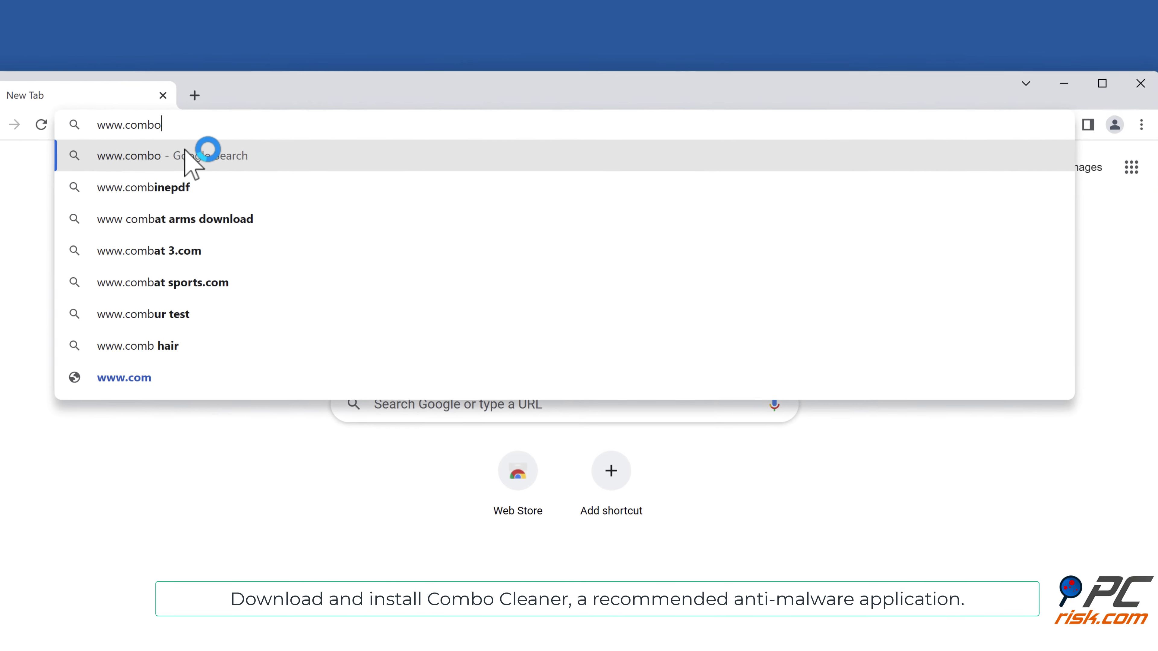
{"action": "type", "text": "cleaner.com"}
{"action": "key", "text": "Return"}
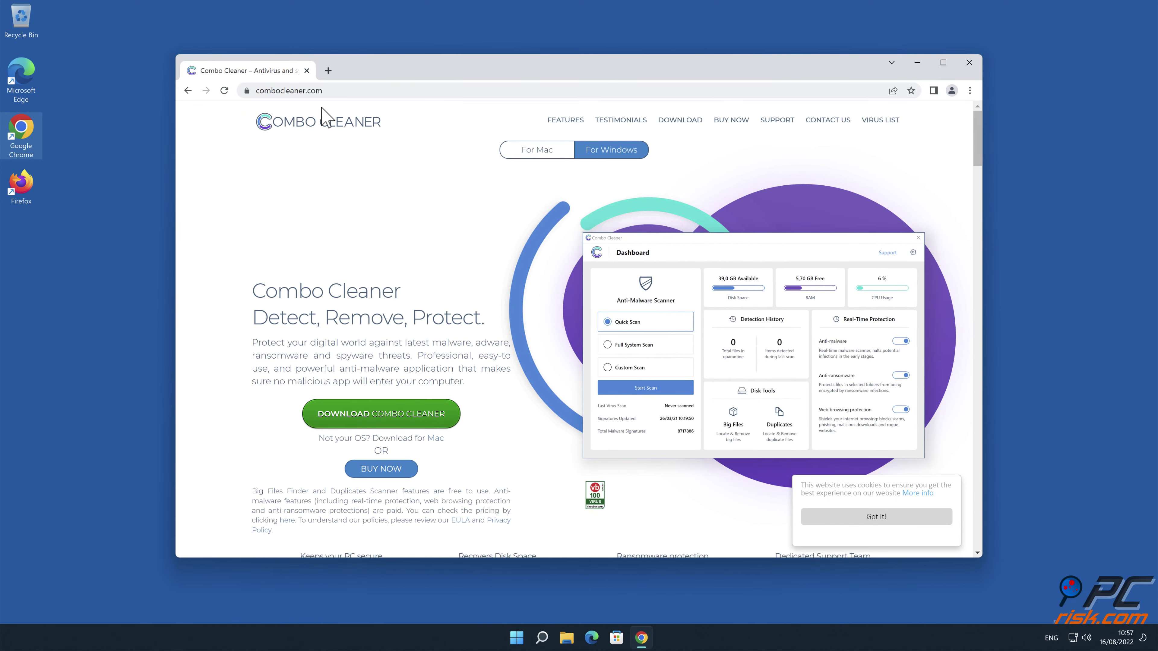
{"action": "left_click", "coordinate": [417, 413]}
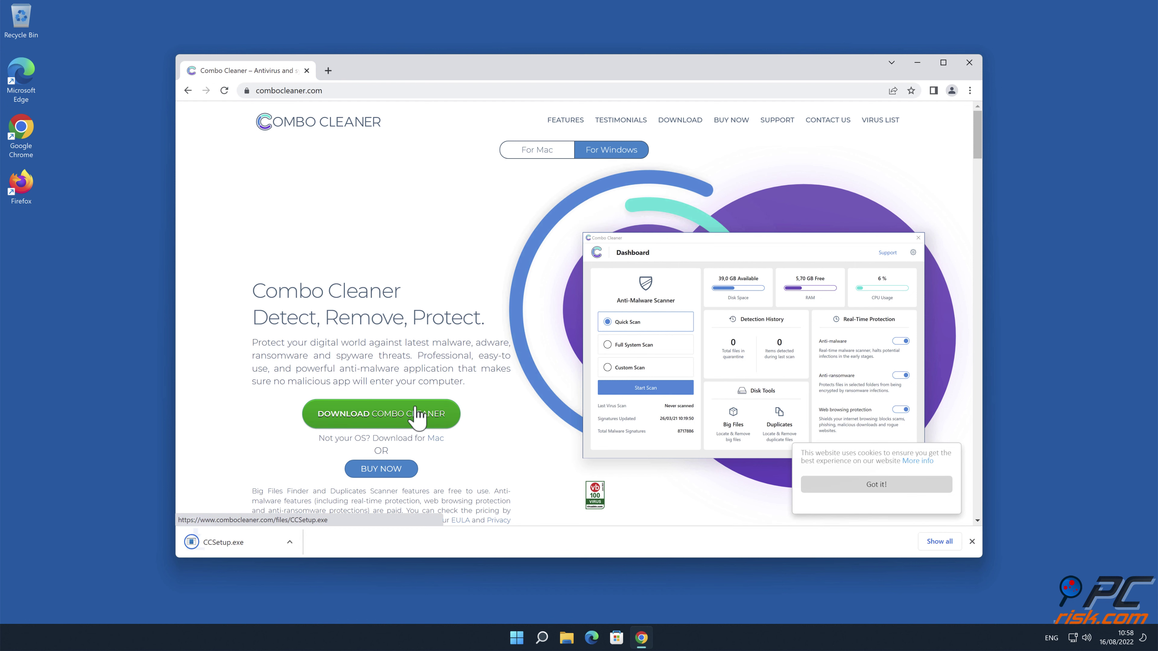
Run CCSetup.exe, approve the UAC prompt and finish the installation wizard
{"action": "left_click", "coordinate": [278, 539]}
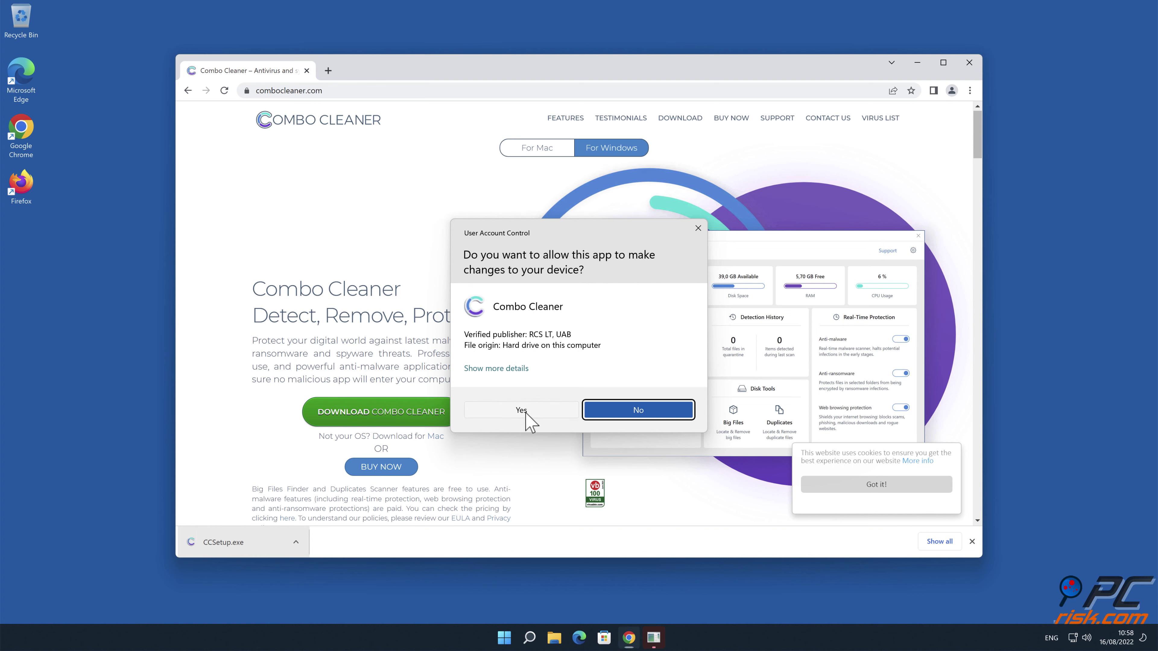
{"action": "left_click", "coordinate": [521, 410]}
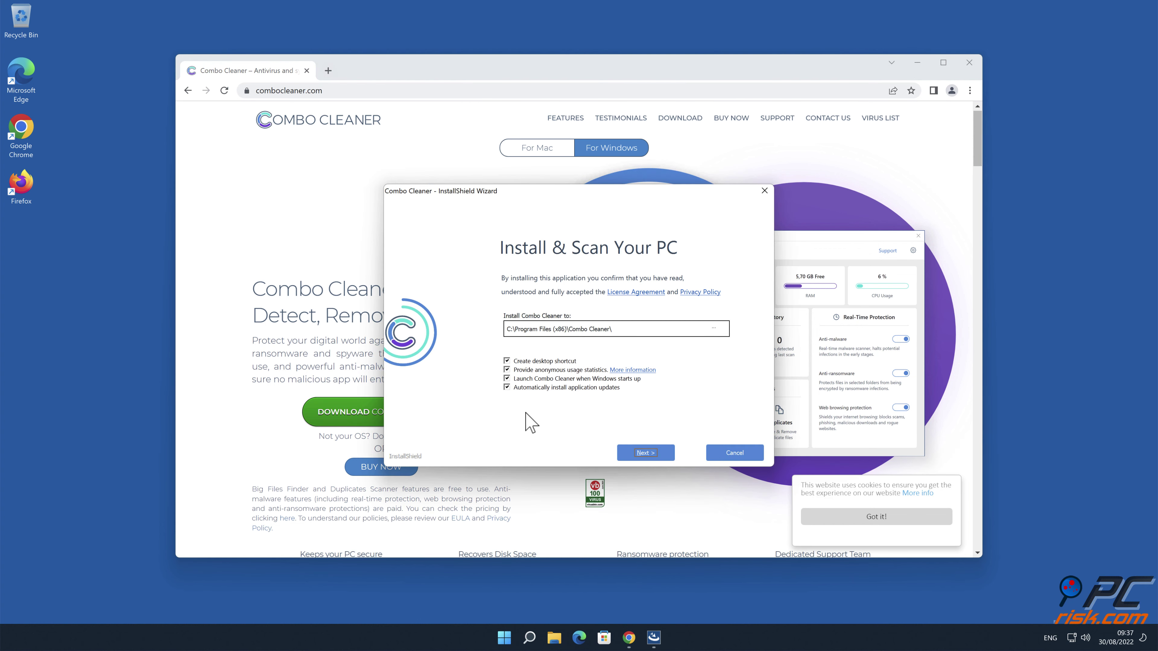
{"action": "left_click", "coordinate": [659, 445]}
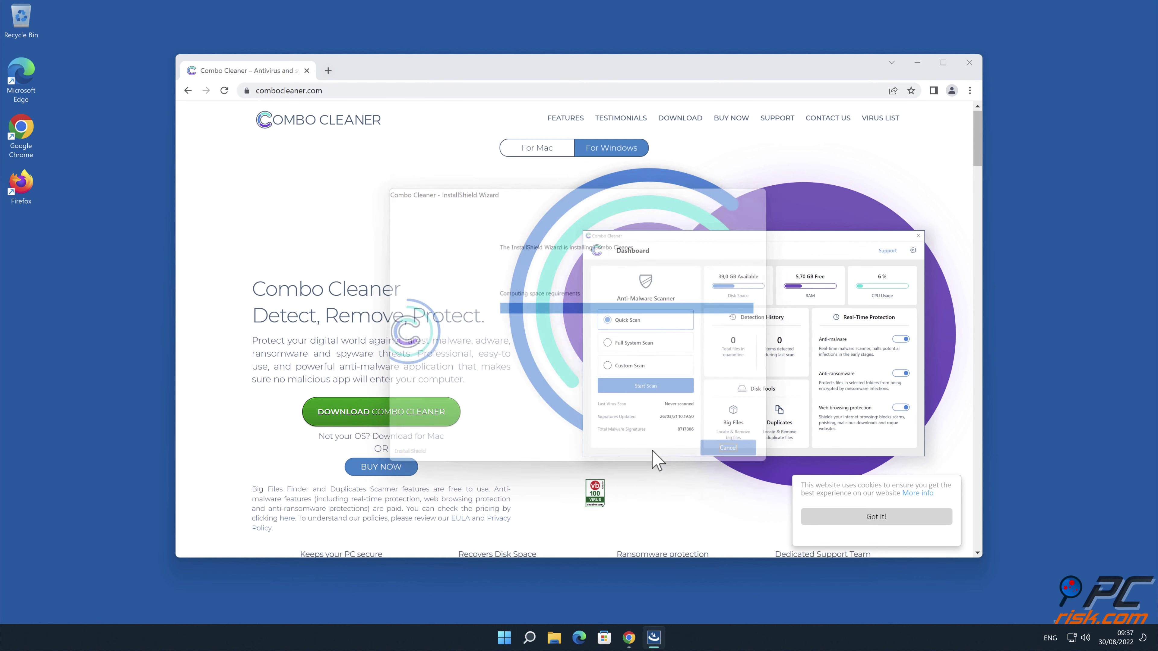
{"action": "left_click", "coordinate": [742, 452]}
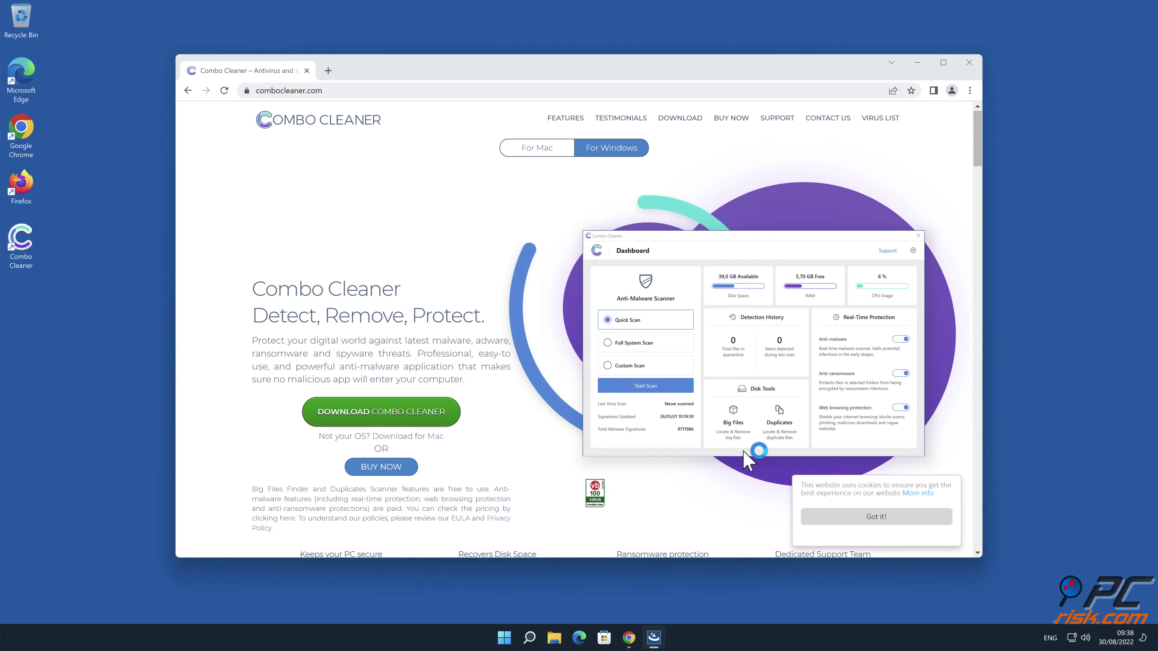
Close Chrome, activate Combo Cleaner and quarantine the besteasyclick.com Ads threat
{"action": "left_click", "coordinate": [969, 63]}
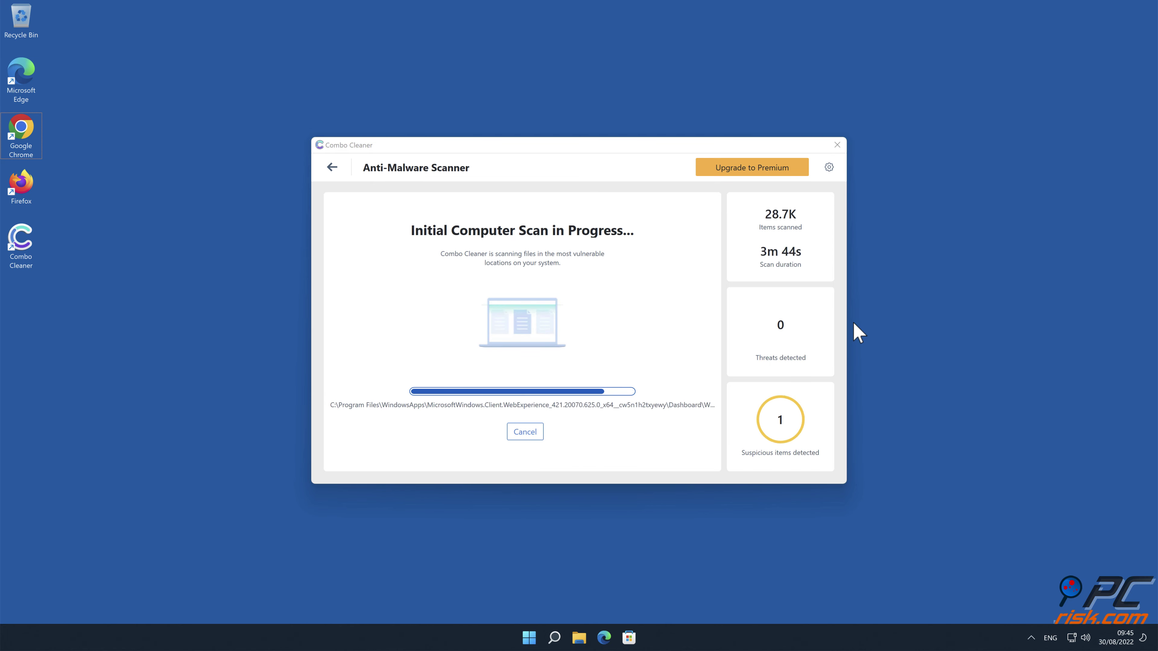
{"action": "left_click", "coordinate": [805, 459]}
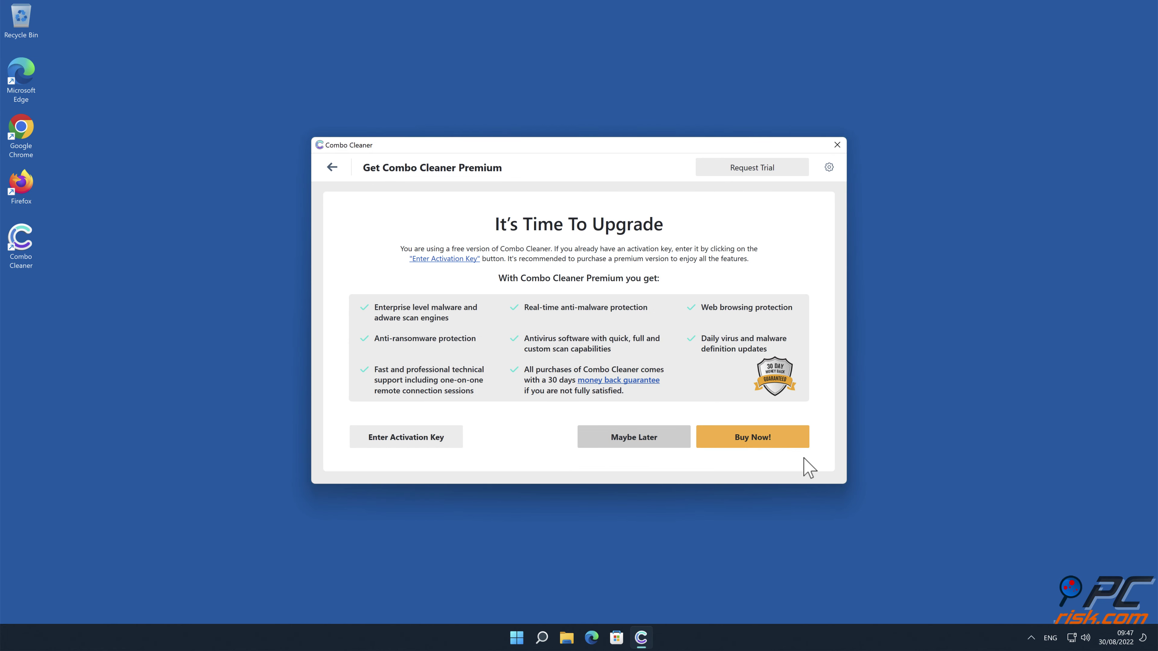
{"action": "left_click", "coordinate": [443, 453]}
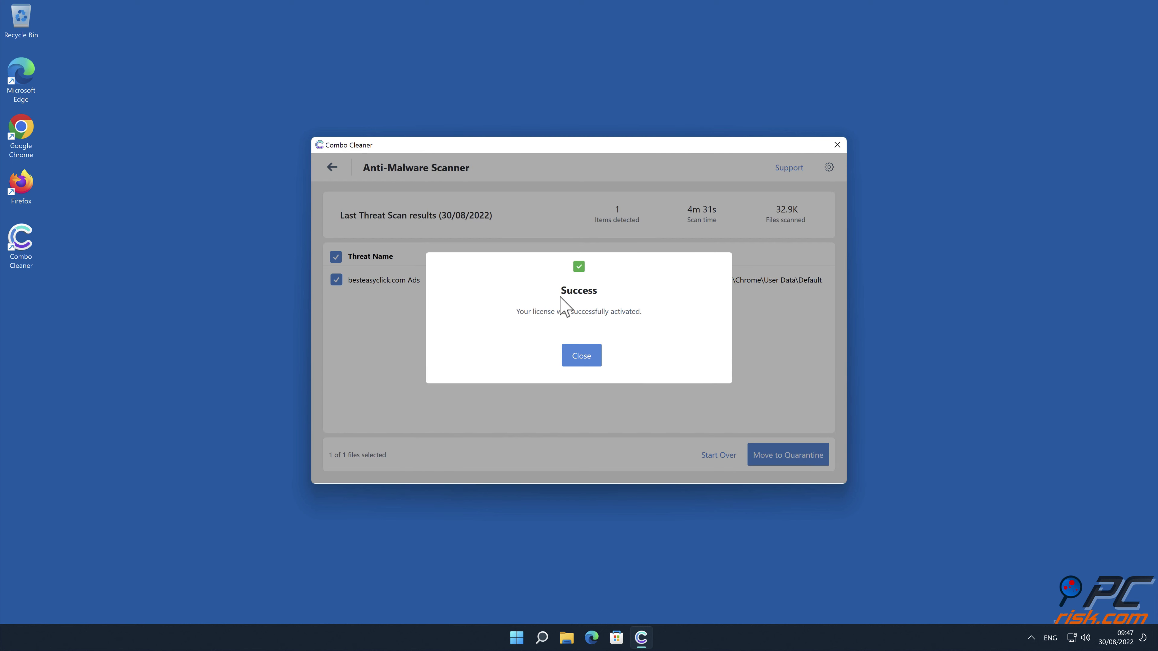
{"action": "left_click", "coordinate": [588, 358]}
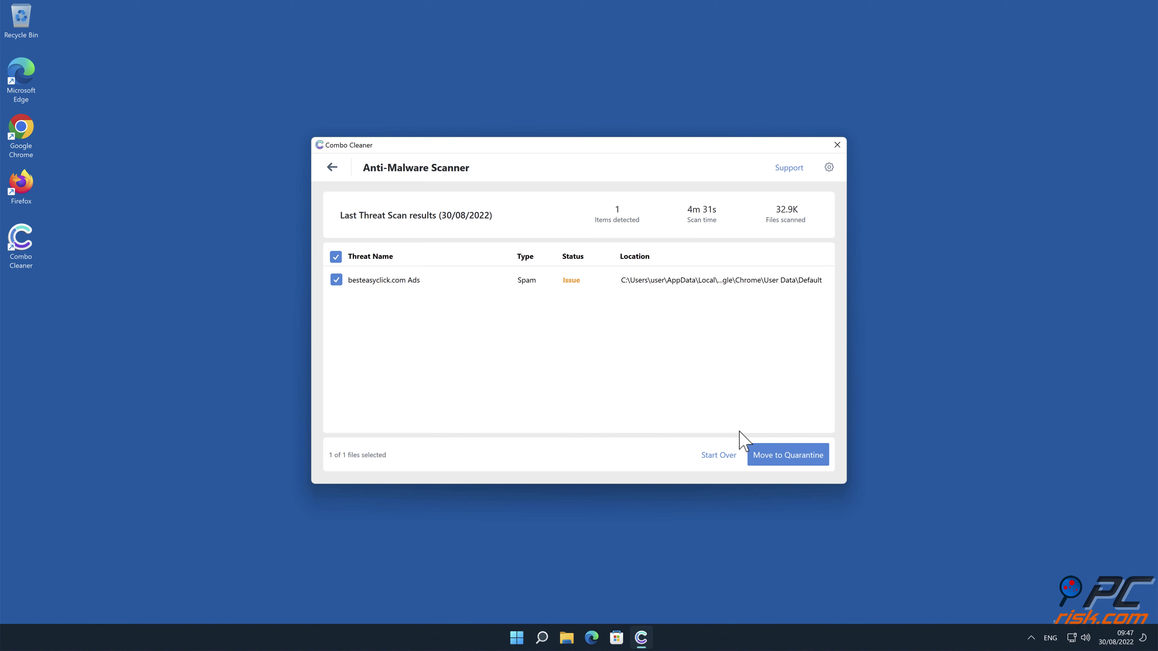
{"action": "left_click", "coordinate": [826, 460]}
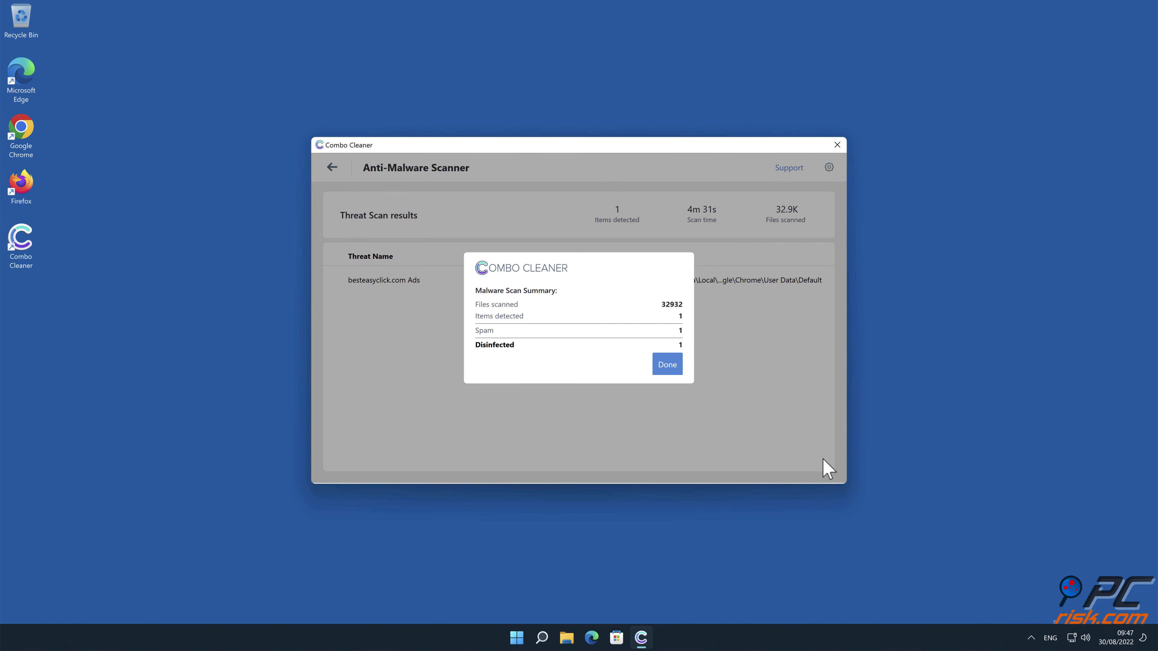
{"action": "left_click", "coordinate": [667, 365]}
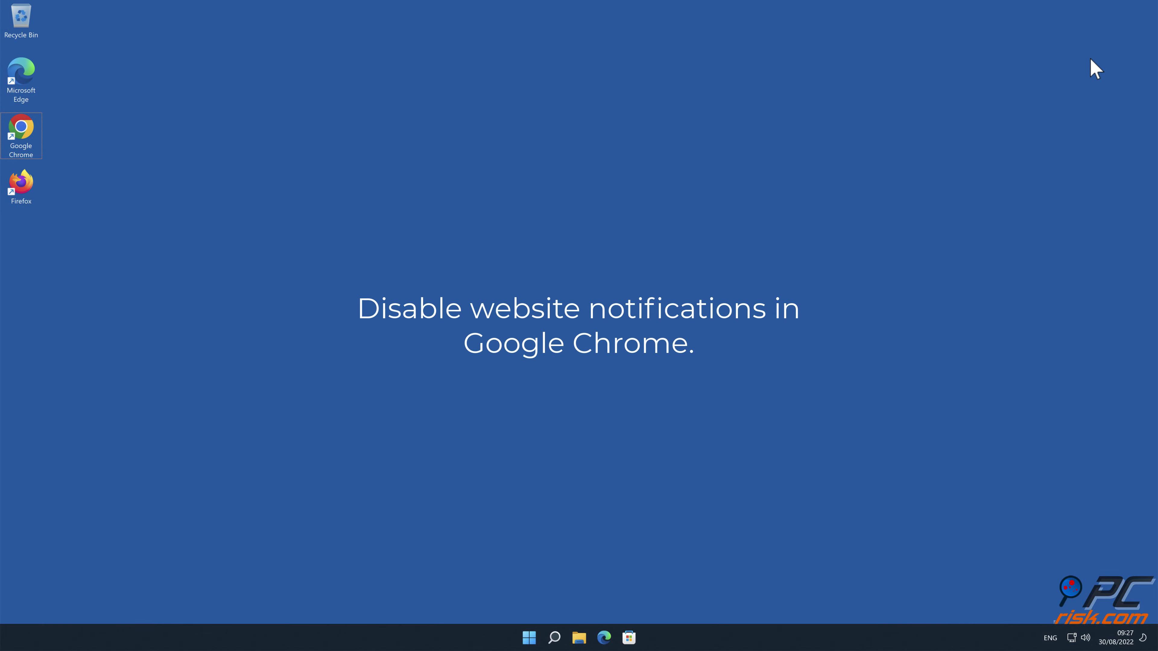
Open Chrome's Privacy and security > Site Settings > Notifications page
{"action": "double_click", "coordinate": [21, 128]}
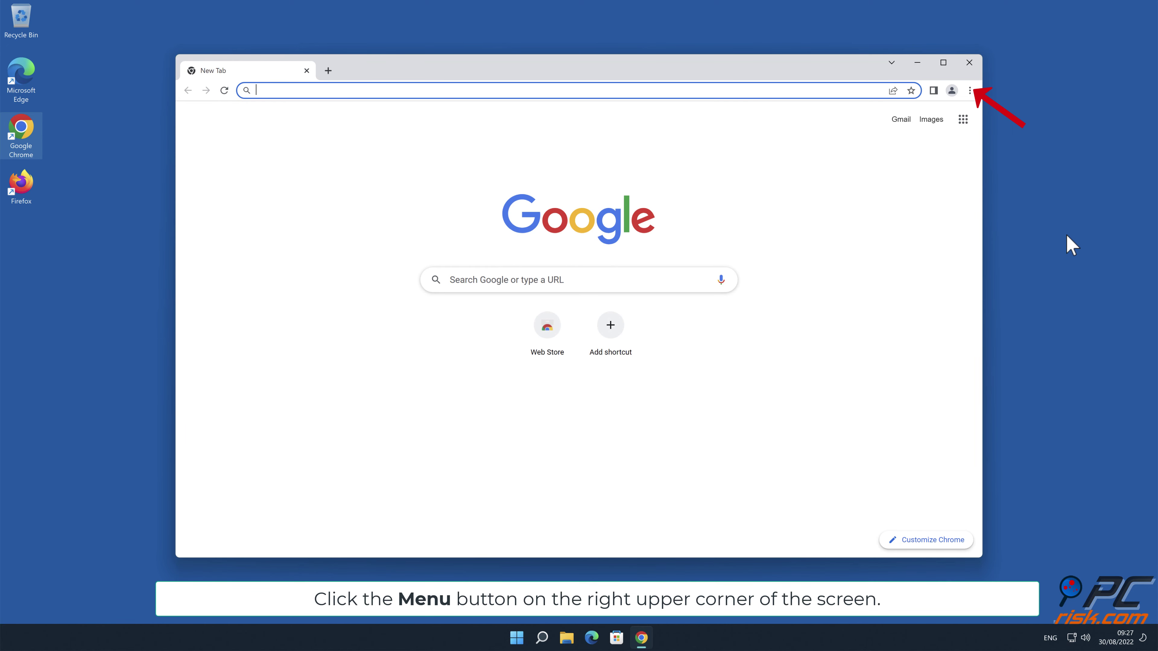
{"action": "left_click", "coordinate": [970, 90]}
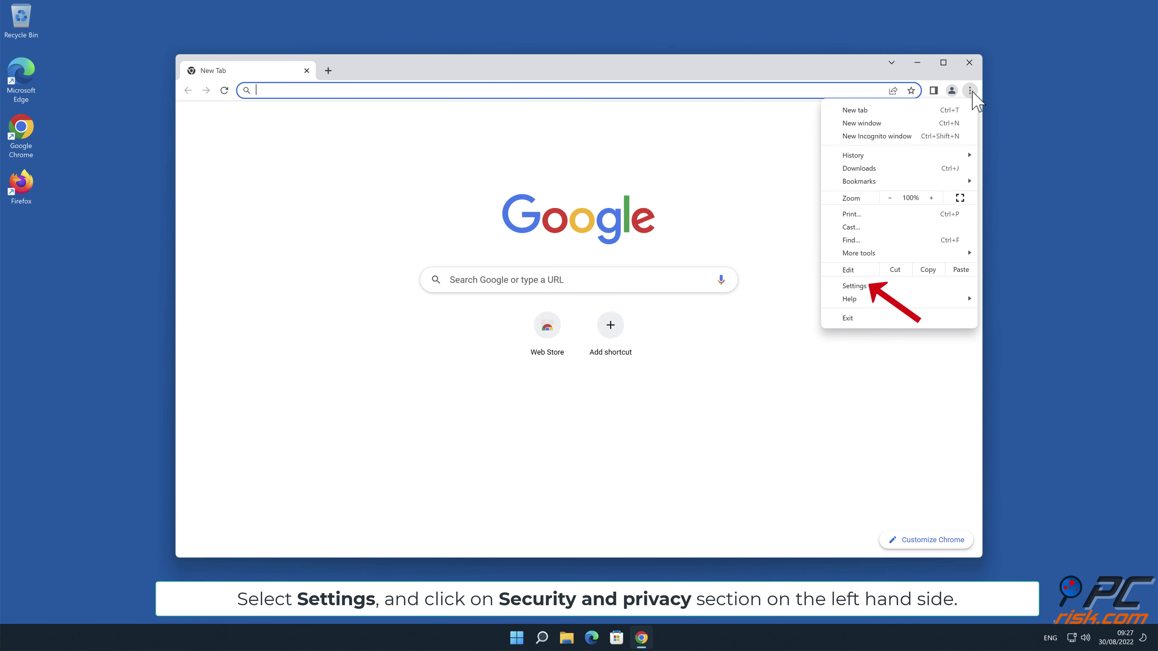
{"action": "left_click", "coordinate": [860, 285]}
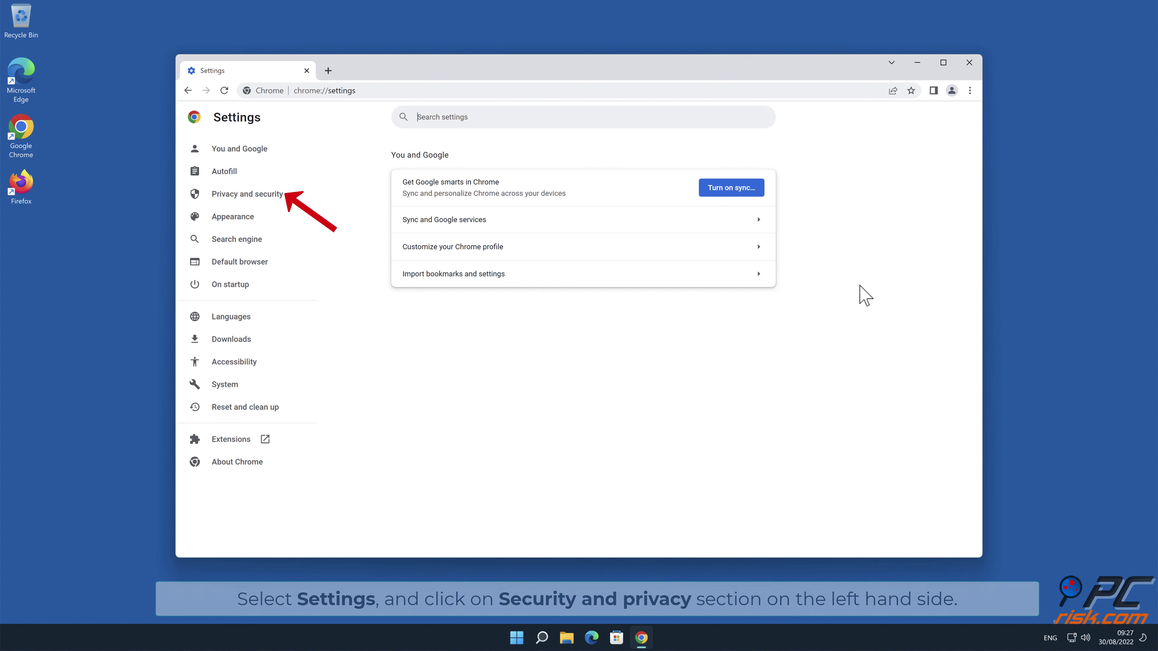
{"action": "left_click", "coordinate": [274, 193]}
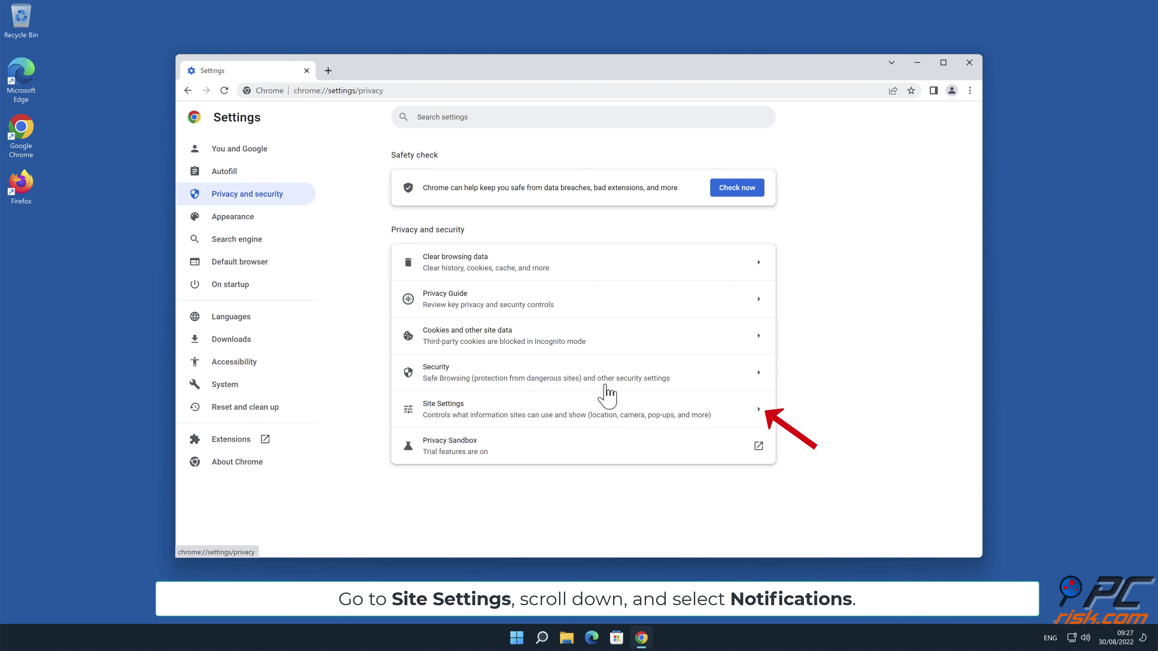
{"action": "left_click", "coordinate": [748, 411]}
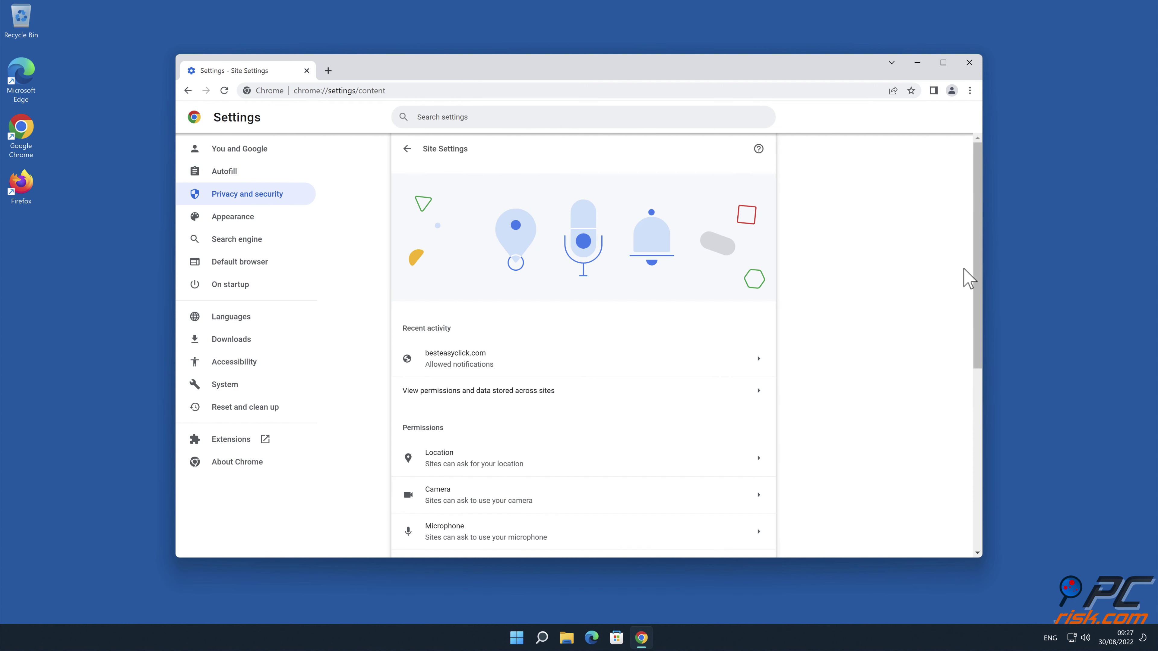
{"action": "left_click_drag", "start_coordinate": [977, 269], "coordinate": [977, 361]}
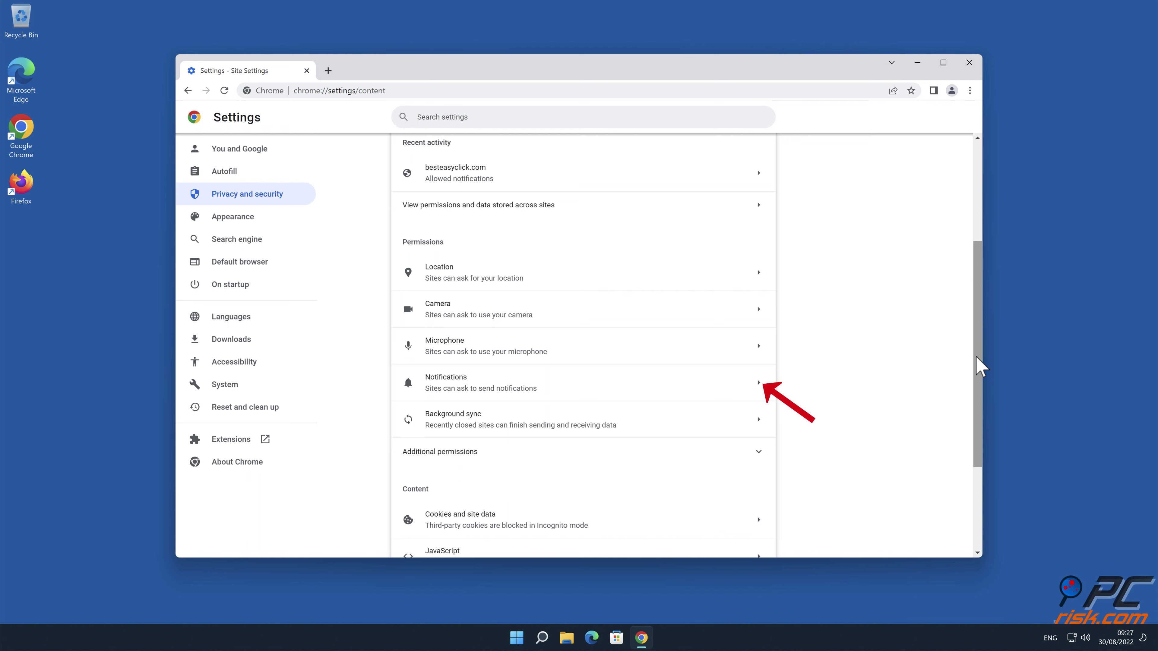
{"action": "left_click", "coordinate": [763, 392]}
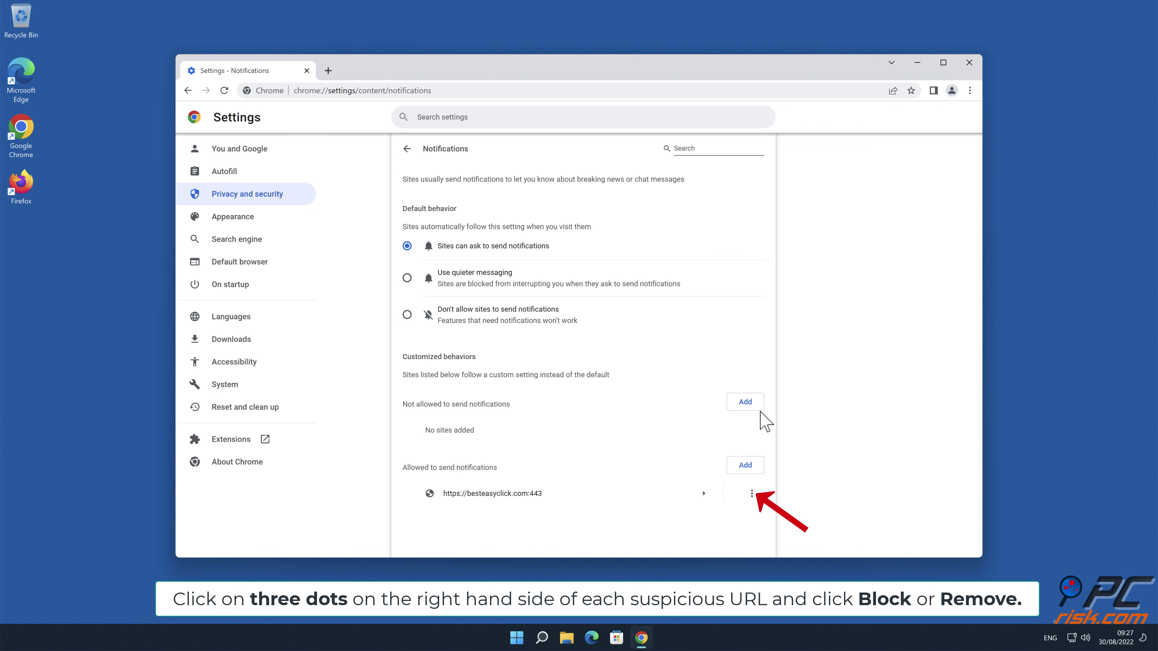
Remove the besteasyclick.com entry from allowed notifications and close Chrome
{"action": "left_click", "coordinate": [752, 493]}
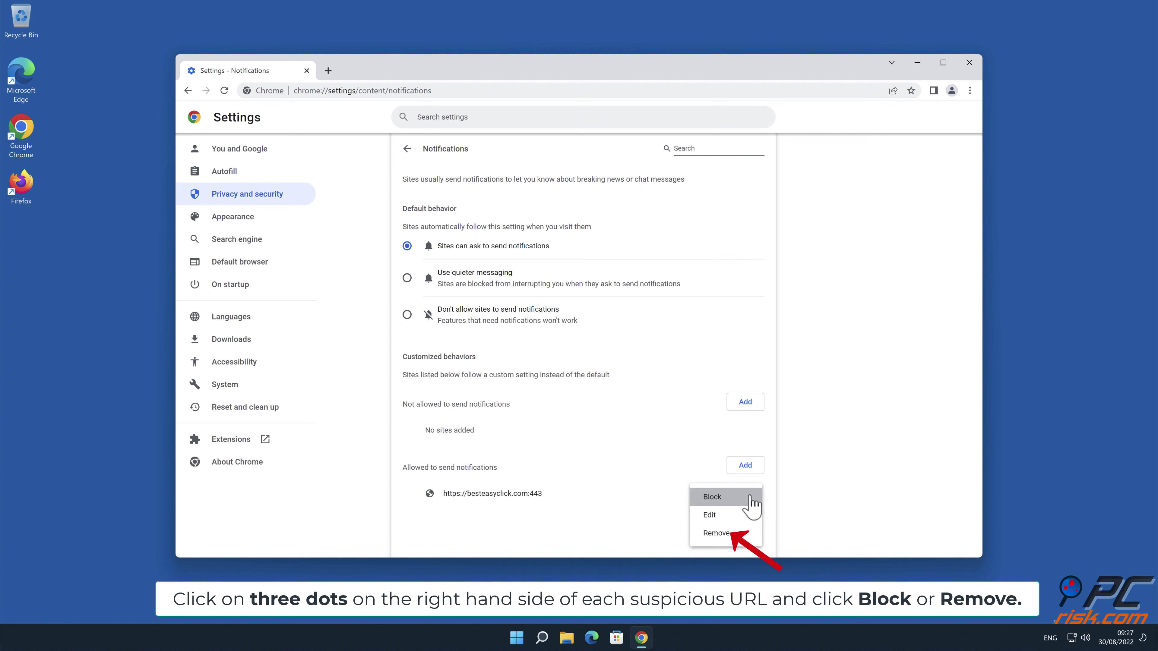
{"action": "left_click", "coordinate": [738, 533]}
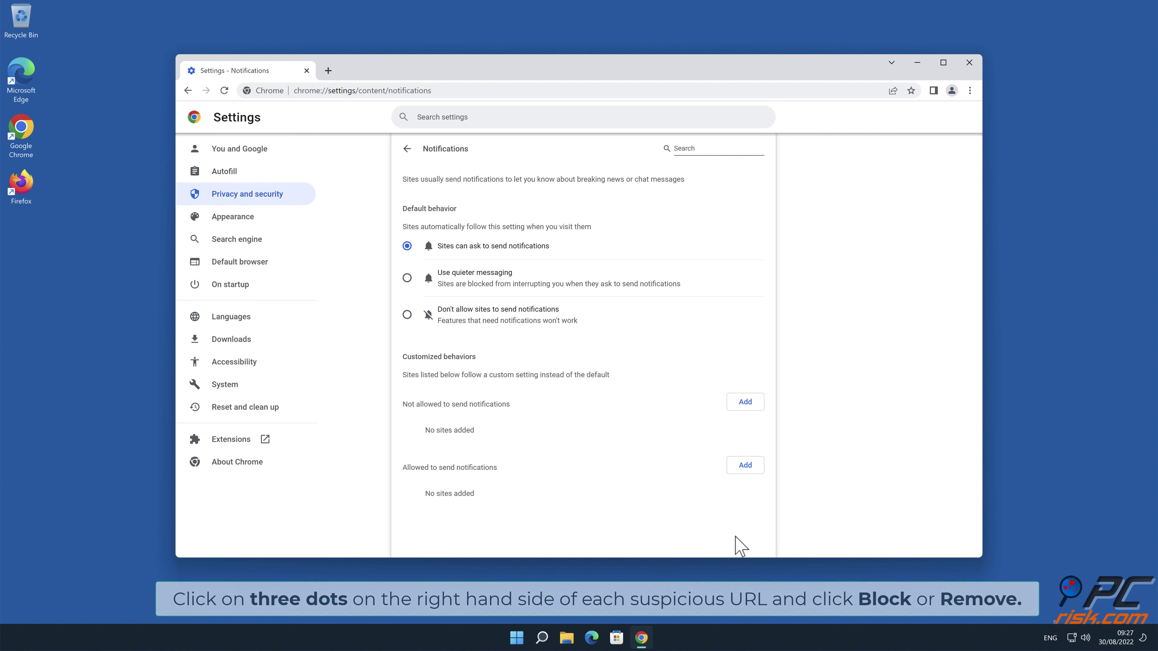
{"action": "left_click", "coordinate": [975, 59]}
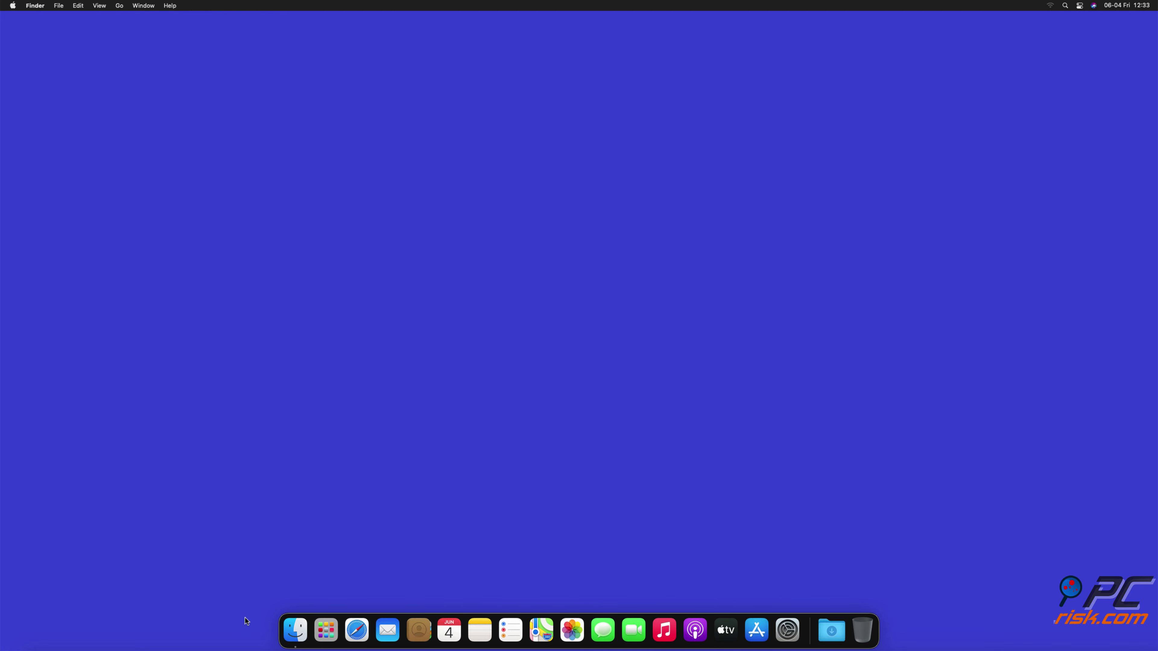
Open Safari Preferences at Websites > Notifications
{"action": "left_click", "coordinate": [350, 634]}
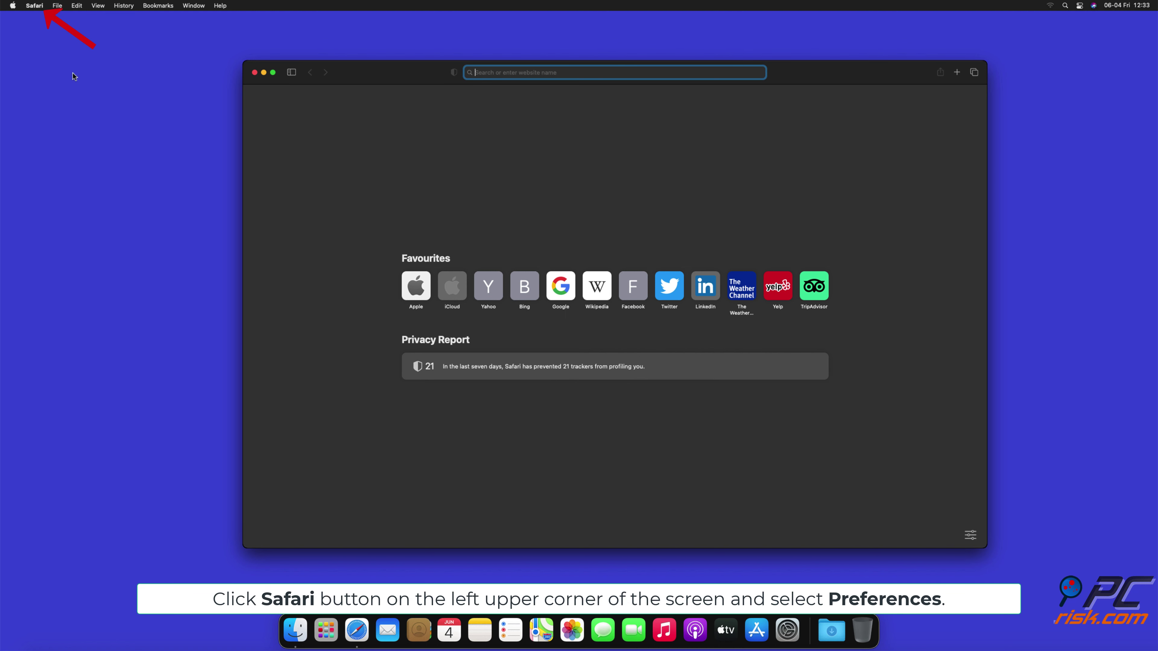
{"action": "left_click", "coordinate": [37, 7]}
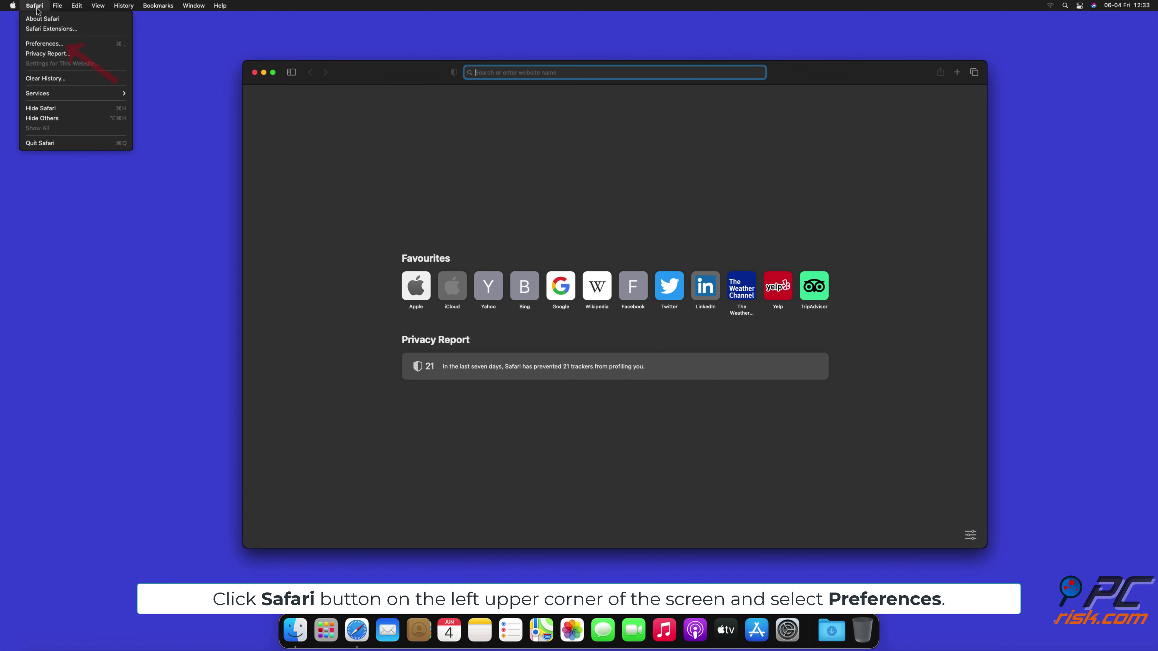
{"action": "left_click", "coordinate": [57, 44]}
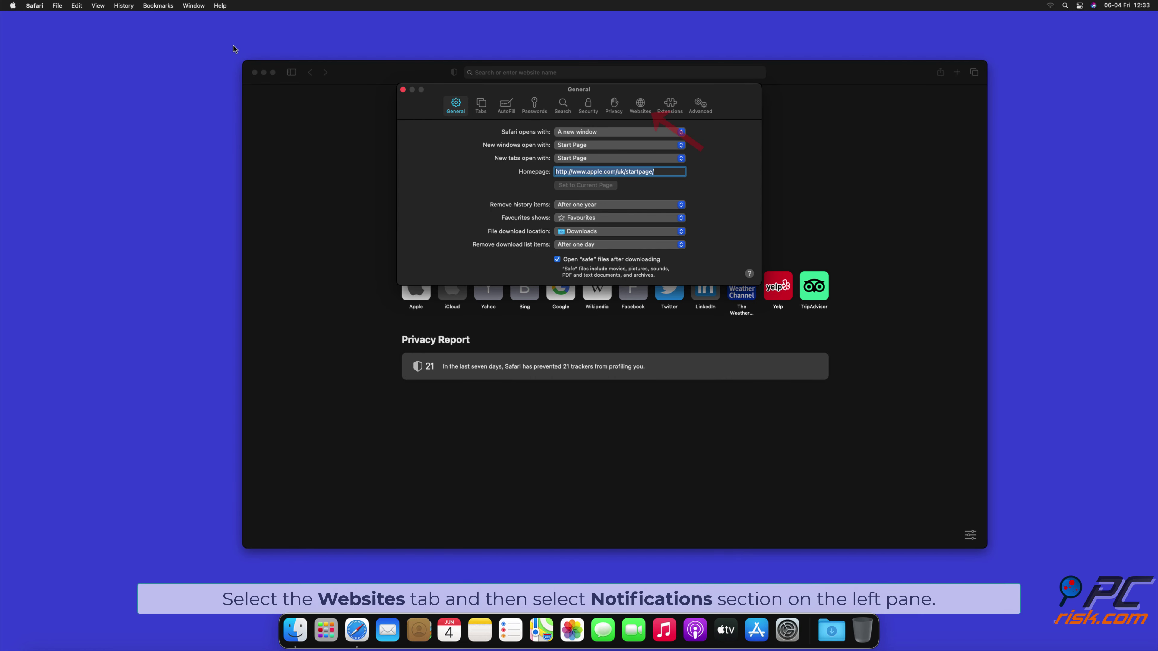
{"action": "left_click", "coordinate": [639, 106]}
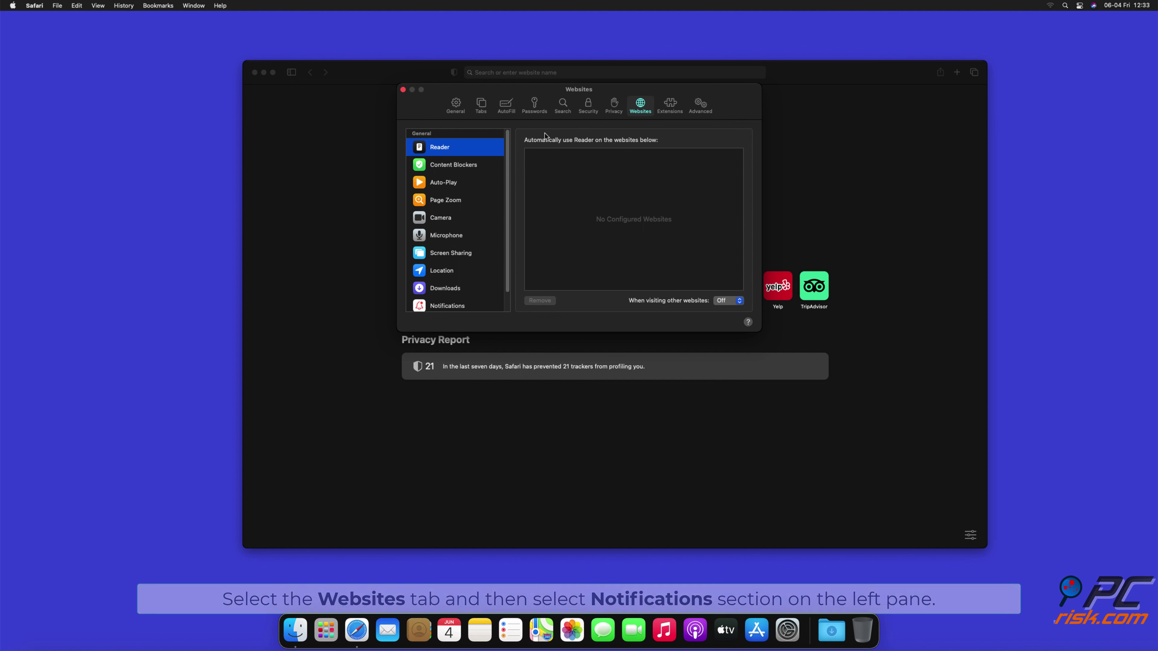
{"action": "scroll", "coordinate": [508, 164], "scroll_direction": "down", "scroll_amount": 2}
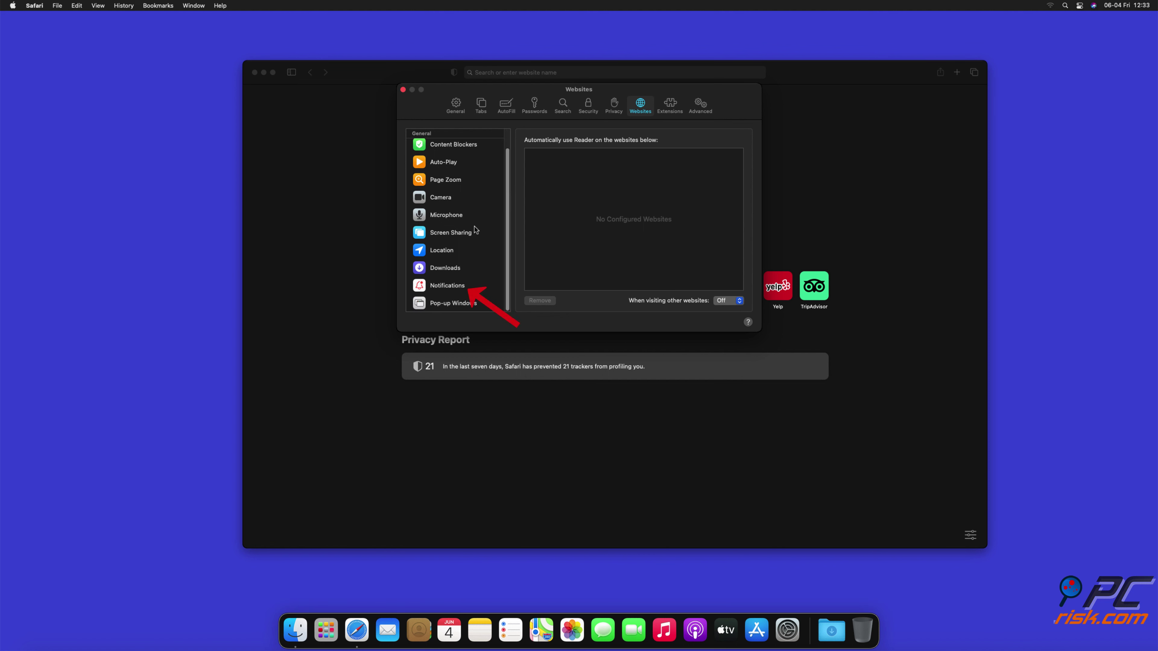
{"action": "left_click", "coordinate": [447, 286]}
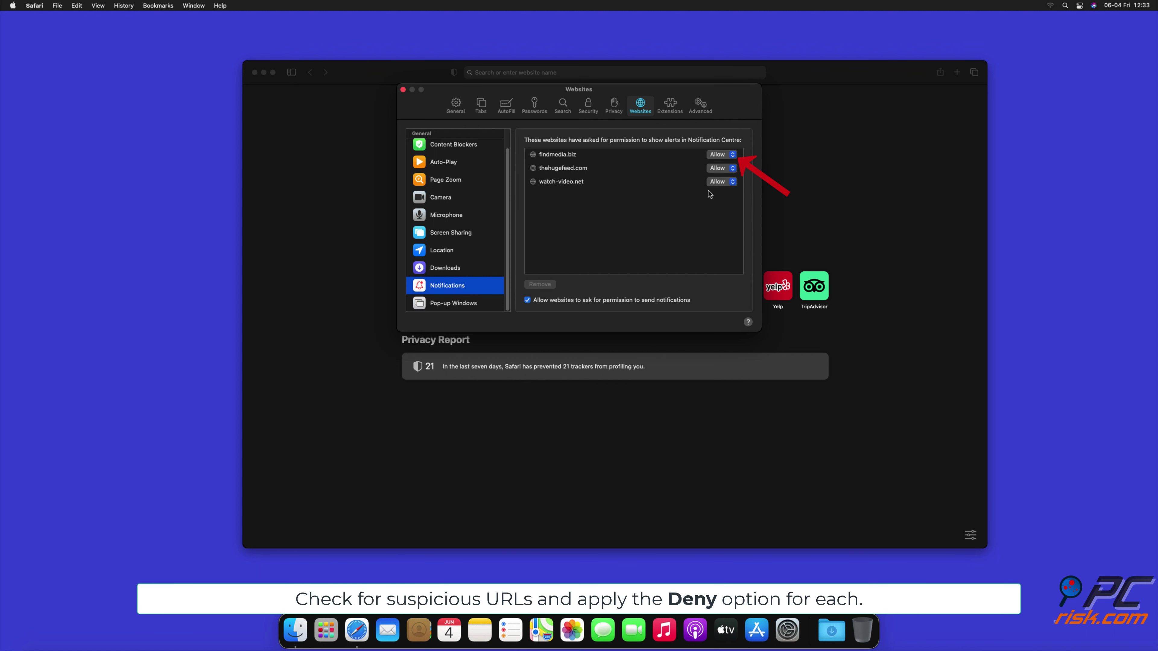
Set findmedia.biz, thehugefeed.com and watch-video.net to Deny, then close Safari's windows
{"action": "left_click", "coordinate": [730, 165]}
{"action": "left_click", "coordinate": [734, 167]}
{"action": "left_click", "coordinate": [728, 179]}
{"action": "left_click", "coordinate": [734, 182]}
{"action": "left_click", "coordinate": [719, 193]}
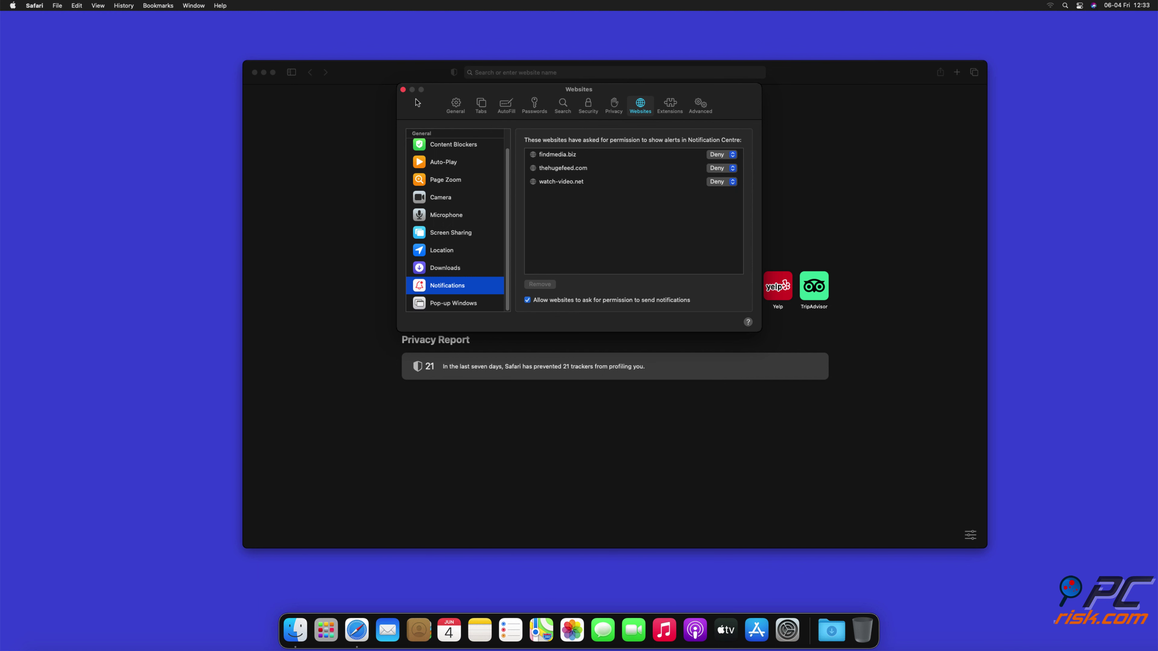
{"action": "left_click", "coordinate": [403, 89]}
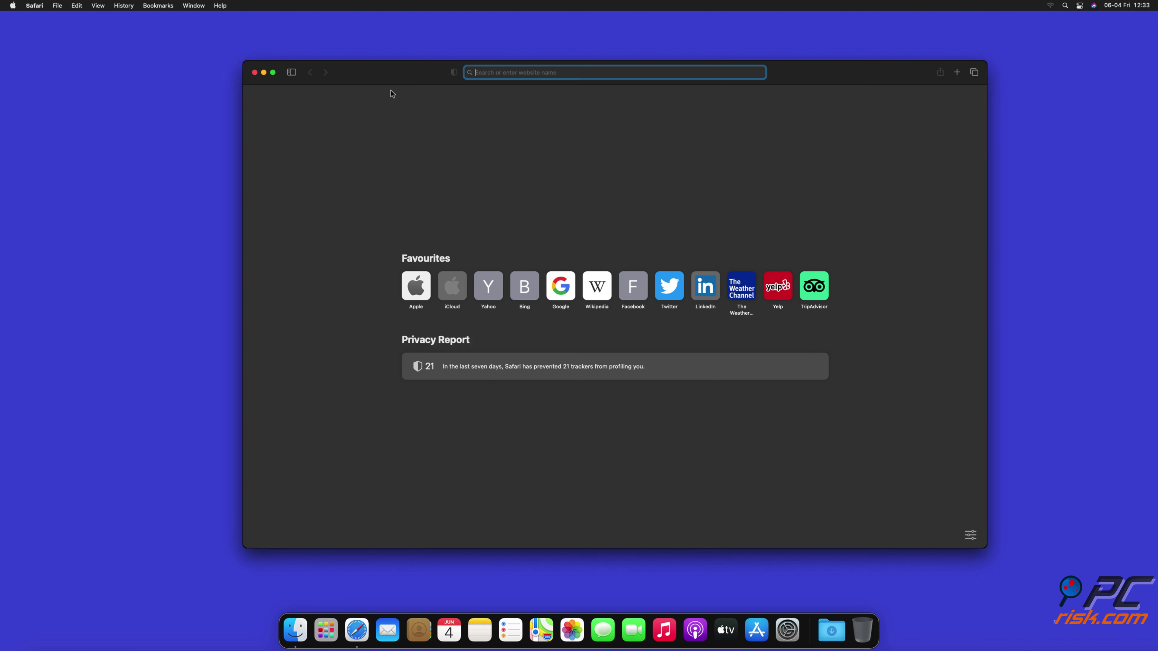
{"action": "left_click", "coordinate": [255, 73]}
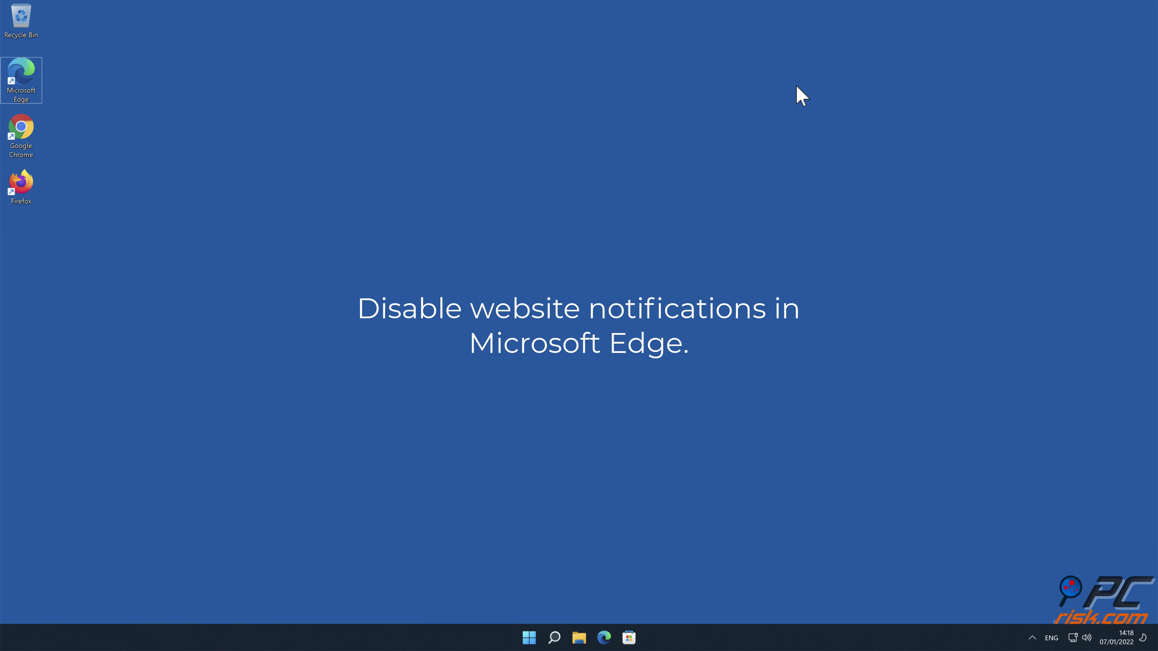
Launch Edge from the desktop icon and open Settings from the three-dots menu
{"action": "double_click", "coordinate": [28, 85]}
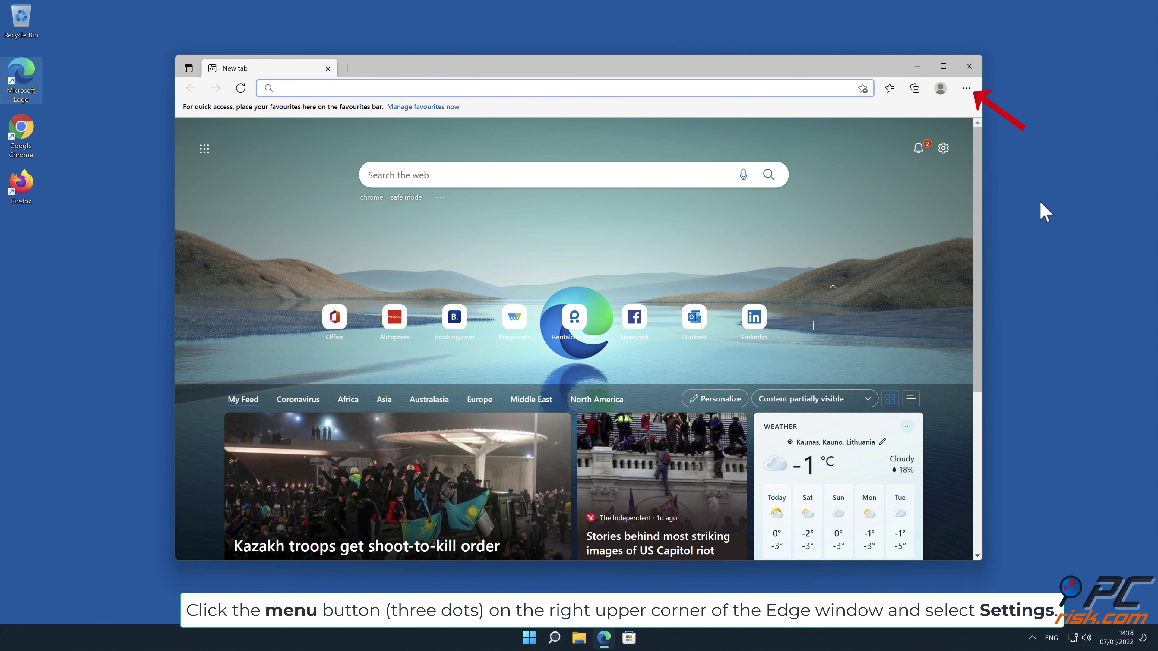
{"action": "left_click", "coordinate": [966, 88]}
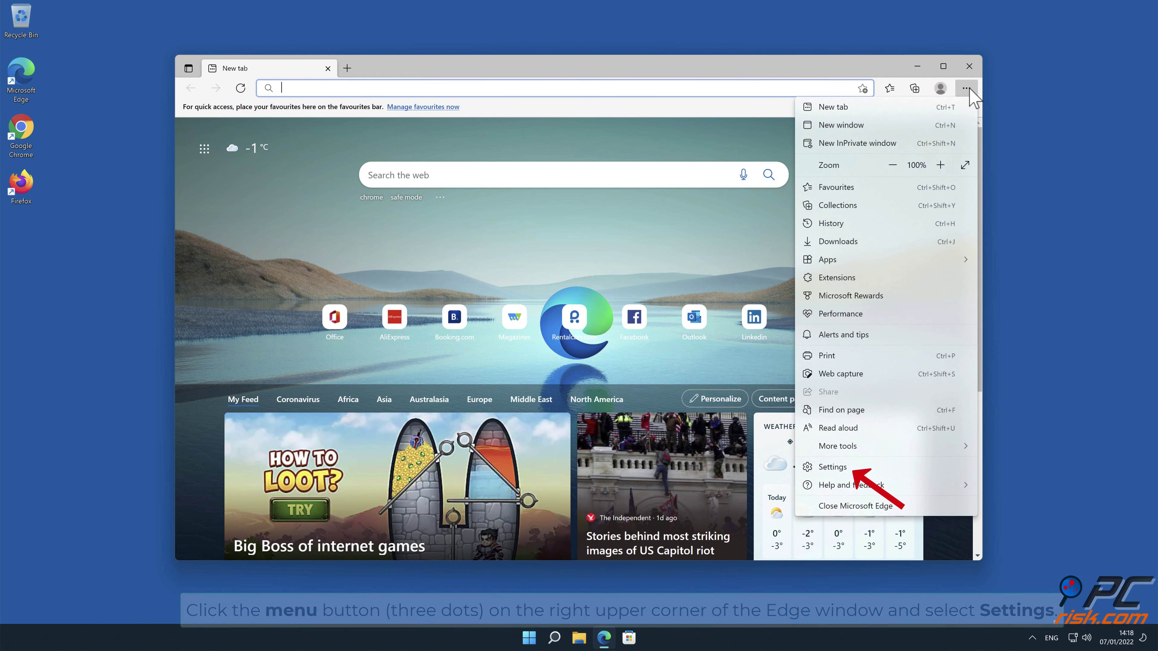
{"action": "left_click", "coordinate": [866, 467]}
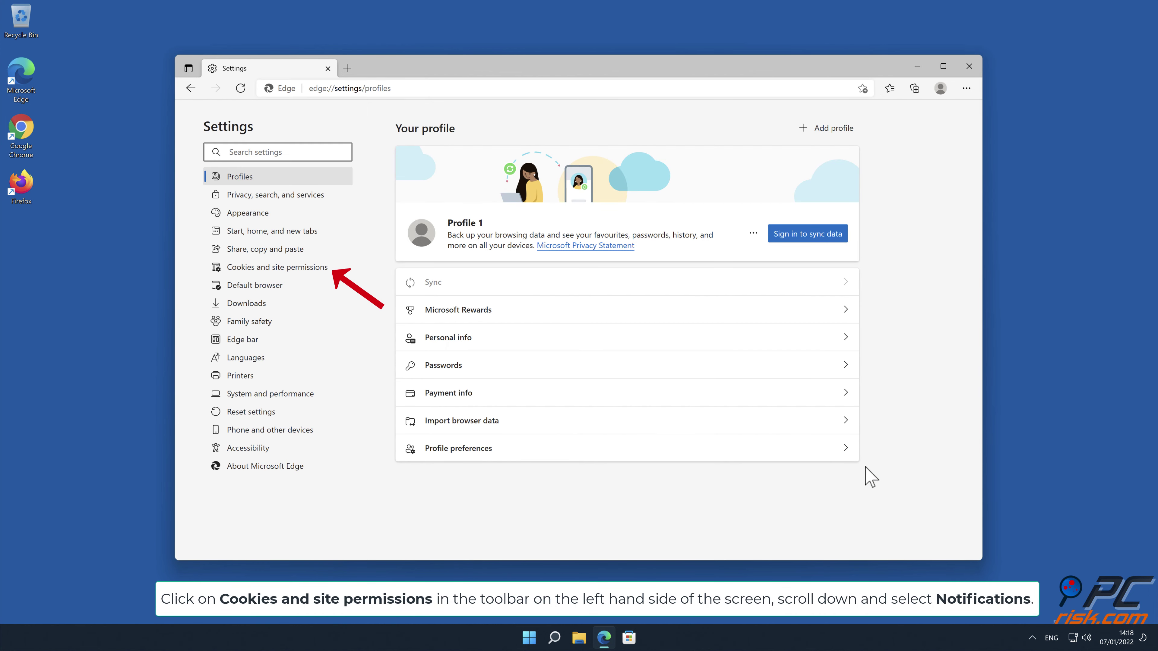
Go to Cookies and site permissions > All permissions > Notifications in Edge settings
{"action": "left_click", "coordinate": [320, 274]}
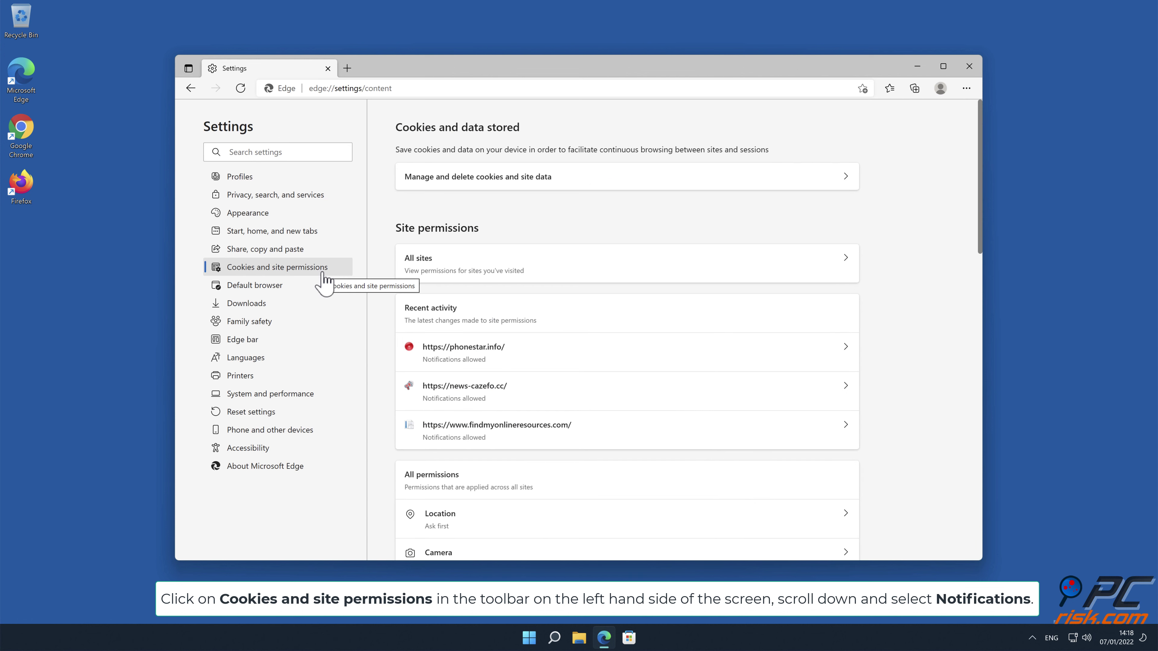
{"action": "scroll", "coordinate": [981, 201], "scroll_direction": "down", "scroll_amount": 1}
{"action": "left_click_drag", "start_coordinate": [980, 195], "coordinate": [983, 300]}
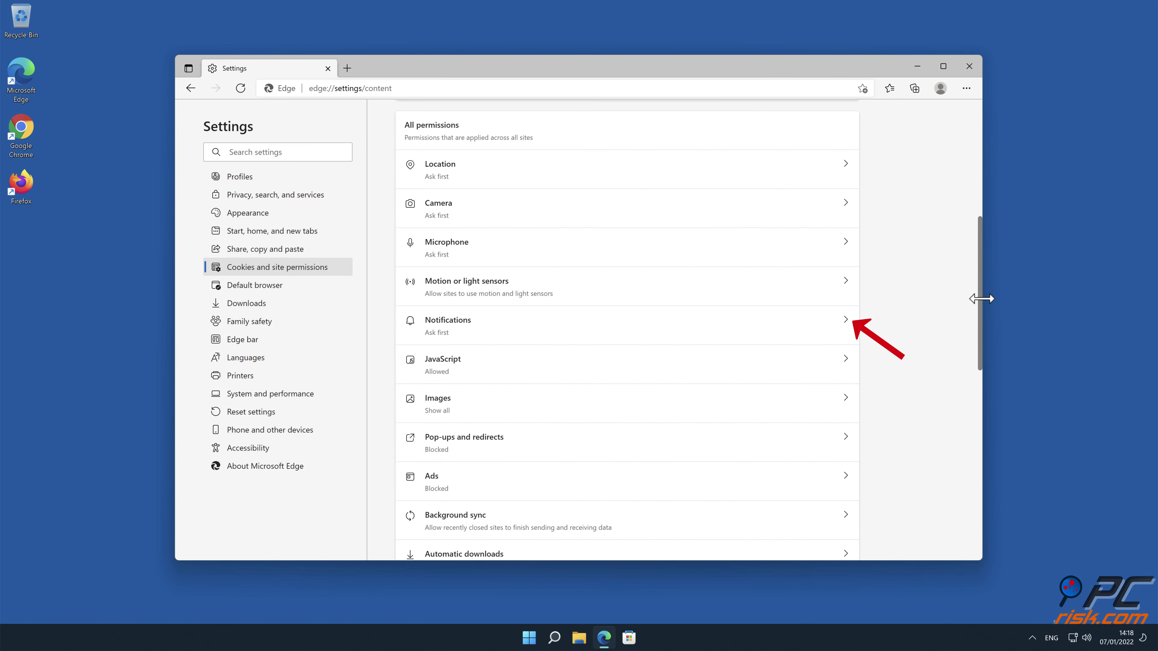
{"action": "left_click", "coordinate": [845, 328]}
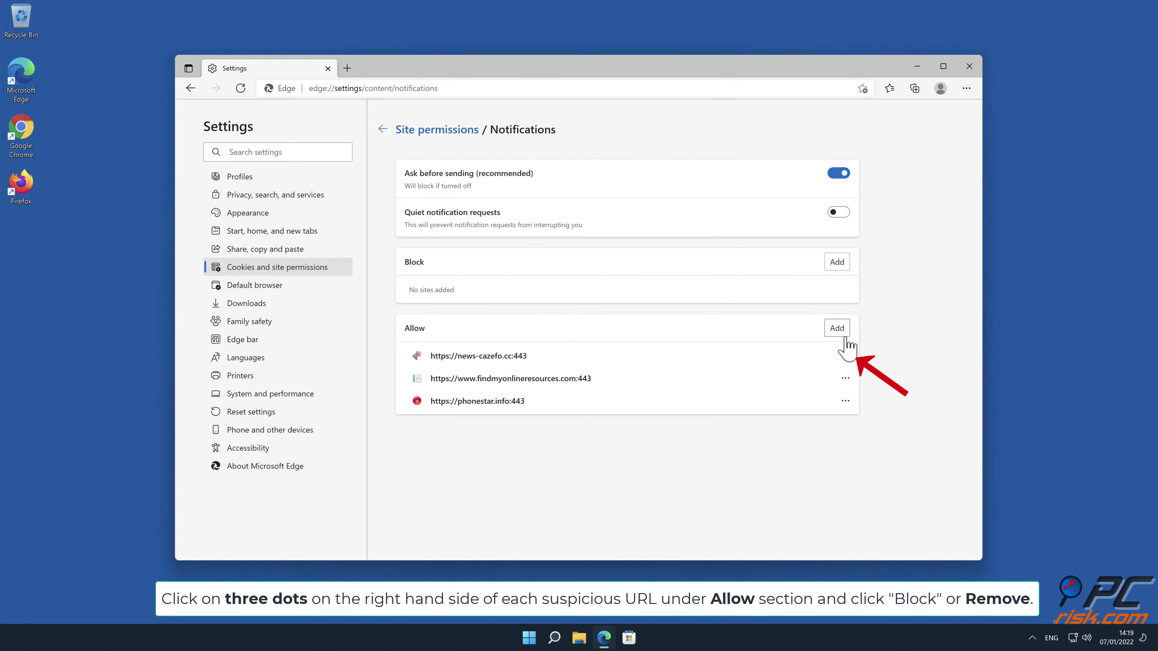
Remove each allowed site (news-cazefo.cc, findmyonlineresources.com, phonestar.info) via its three-dots menu, then close Edge
{"action": "left_click", "coordinate": [845, 356]}
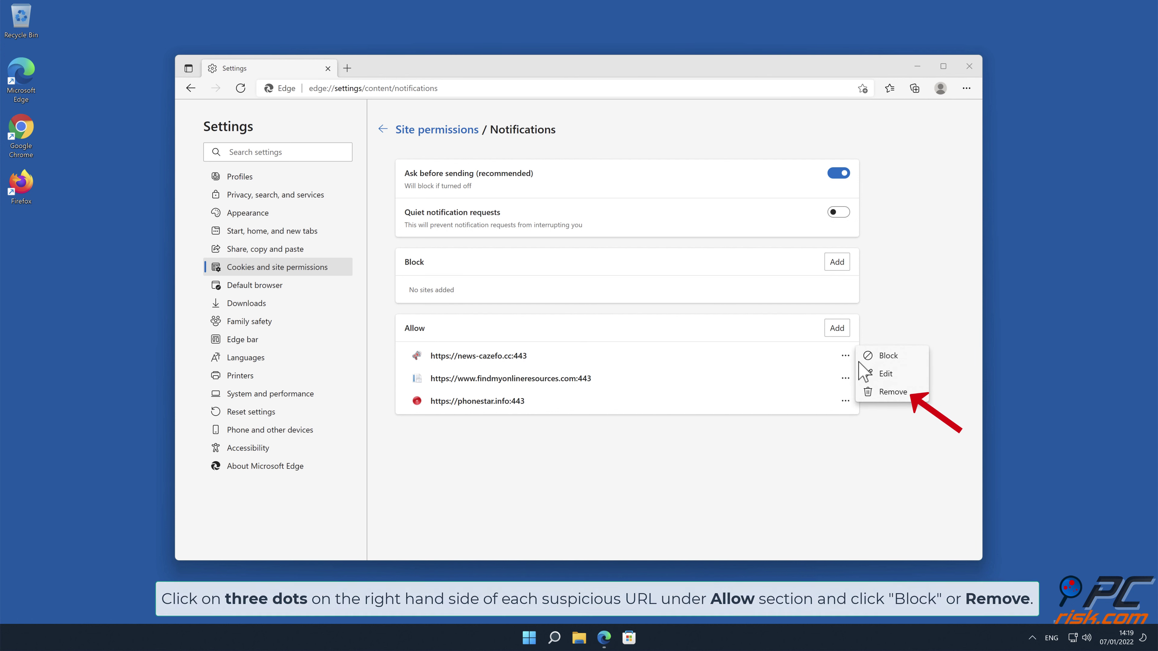
{"action": "left_click", "coordinate": [892, 393]}
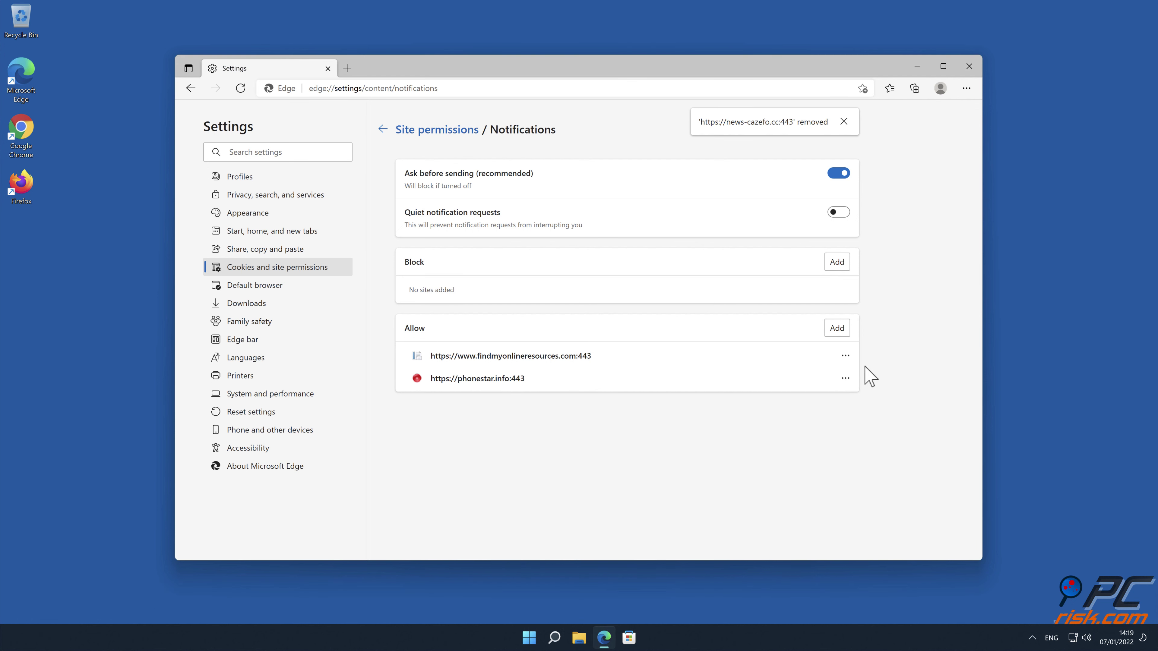
{"action": "left_click", "coordinate": [845, 357]}
{"action": "left_click", "coordinate": [895, 396]}
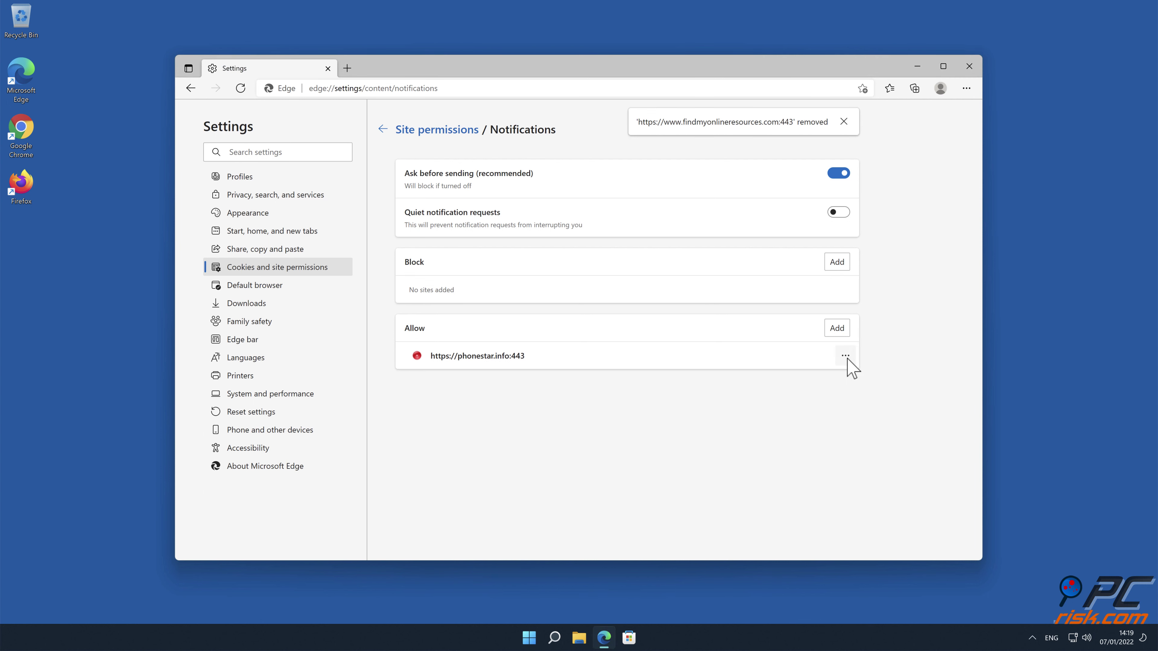
{"action": "left_click", "coordinate": [845, 356]}
{"action": "left_click", "coordinate": [890, 394]}
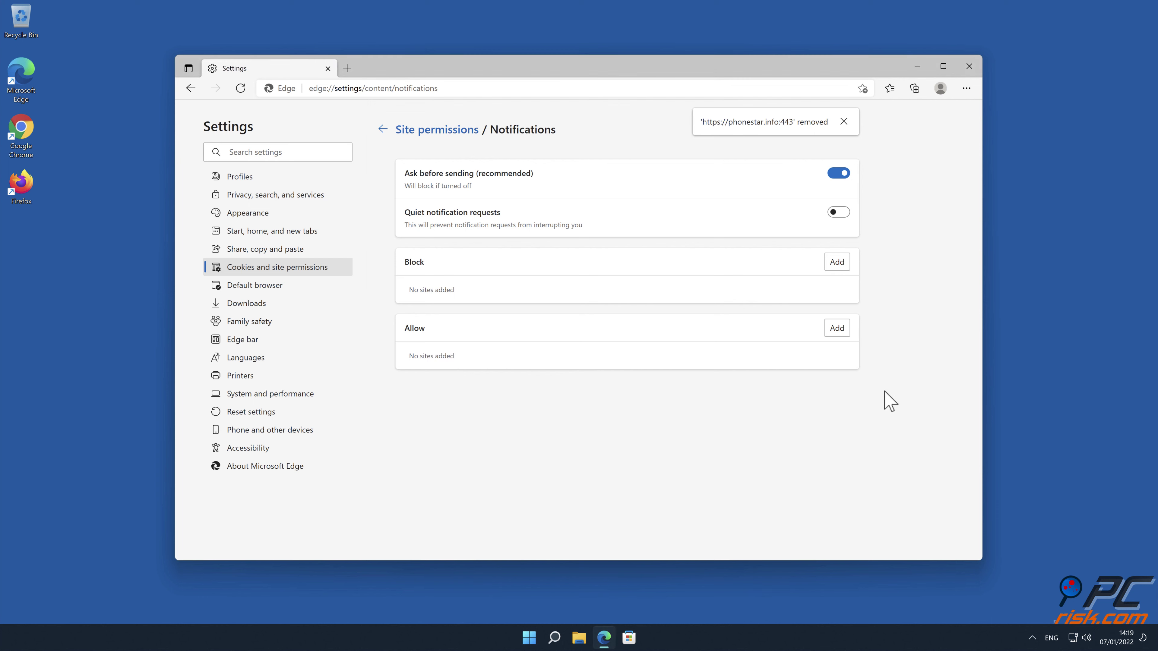
{"action": "left_click", "coordinate": [970, 67]}
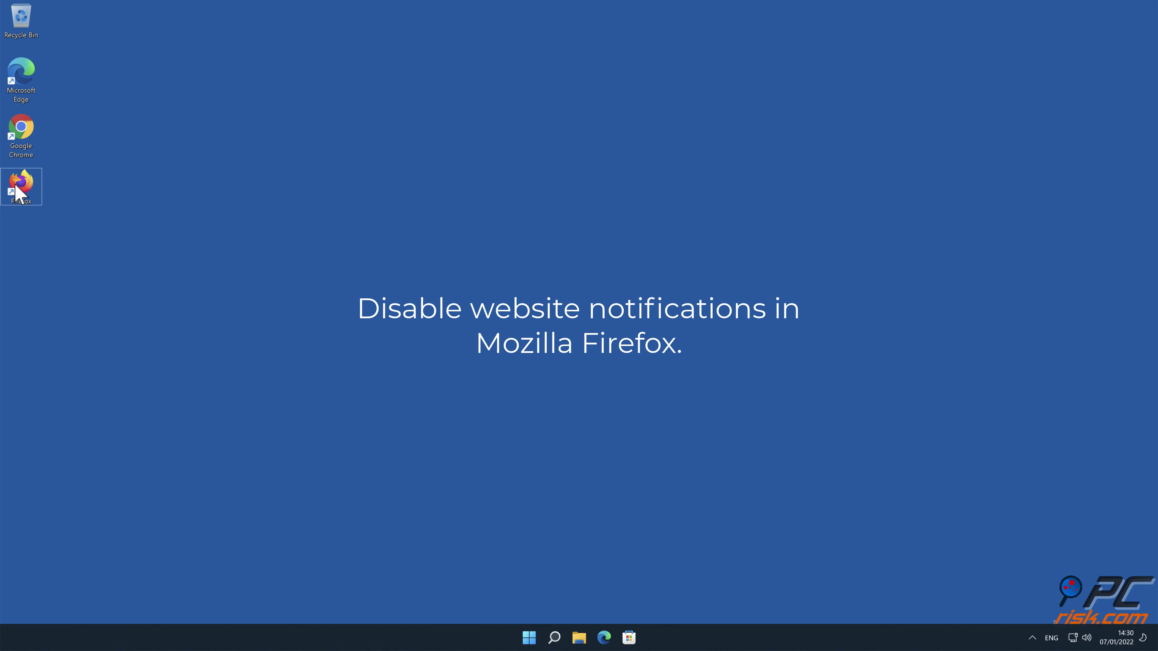
Launch Firefox from the desktop icon and open Settings from the hamburger menu
{"action": "double_click", "coordinate": [15, 185]}
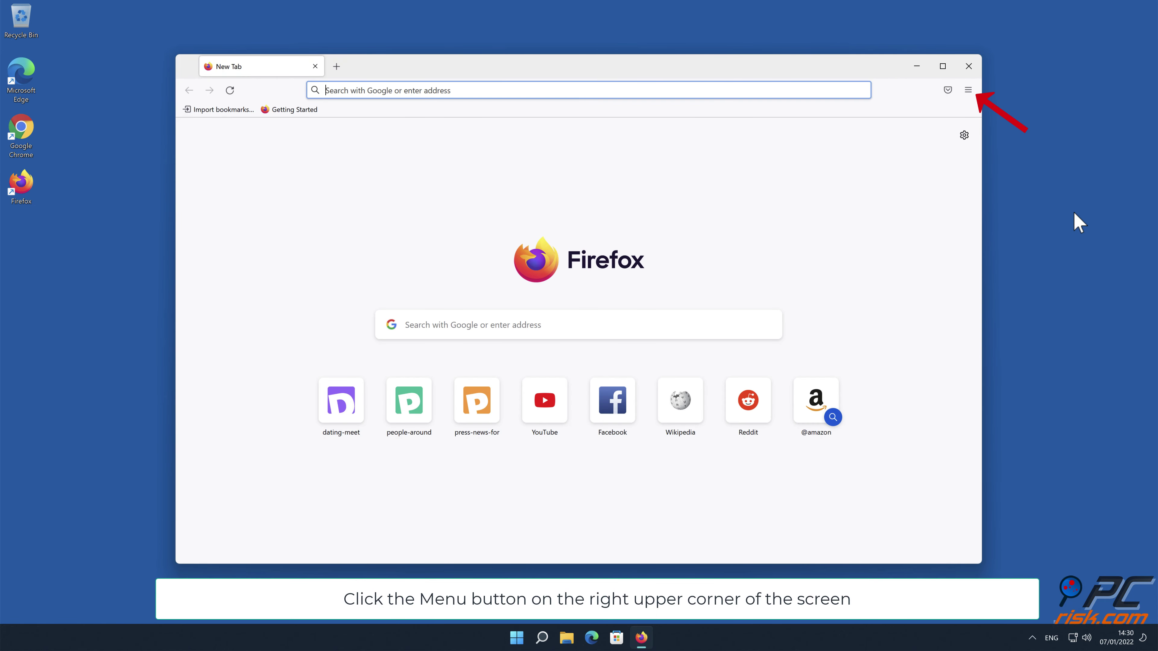
{"action": "left_click", "coordinate": [968, 90]}
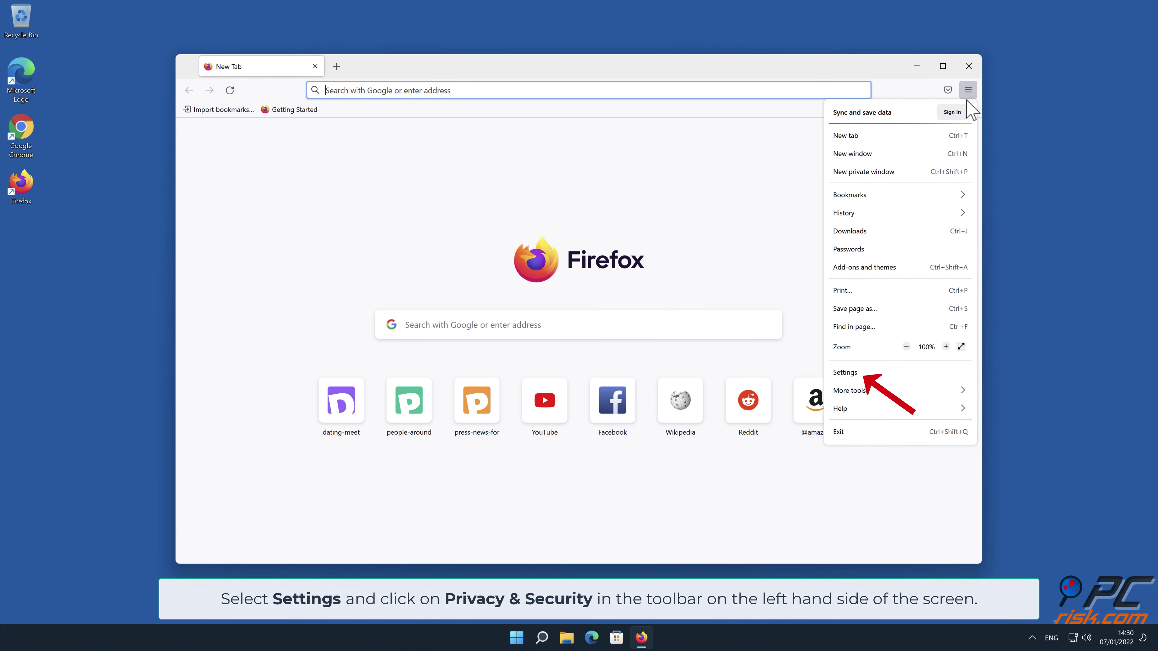
{"action": "left_click", "coordinate": [906, 372]}
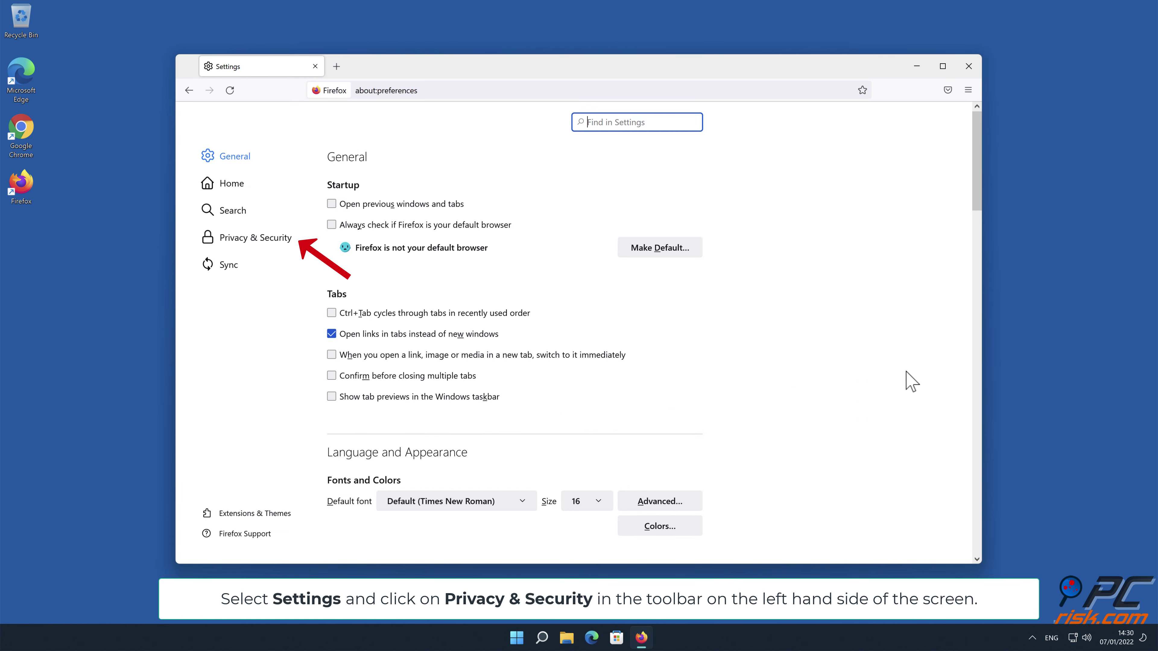
Open Privacy & Security and the Notifications Settings... dialog under Permissions
{"action": "left_click", "coordinate": [275, 246]}
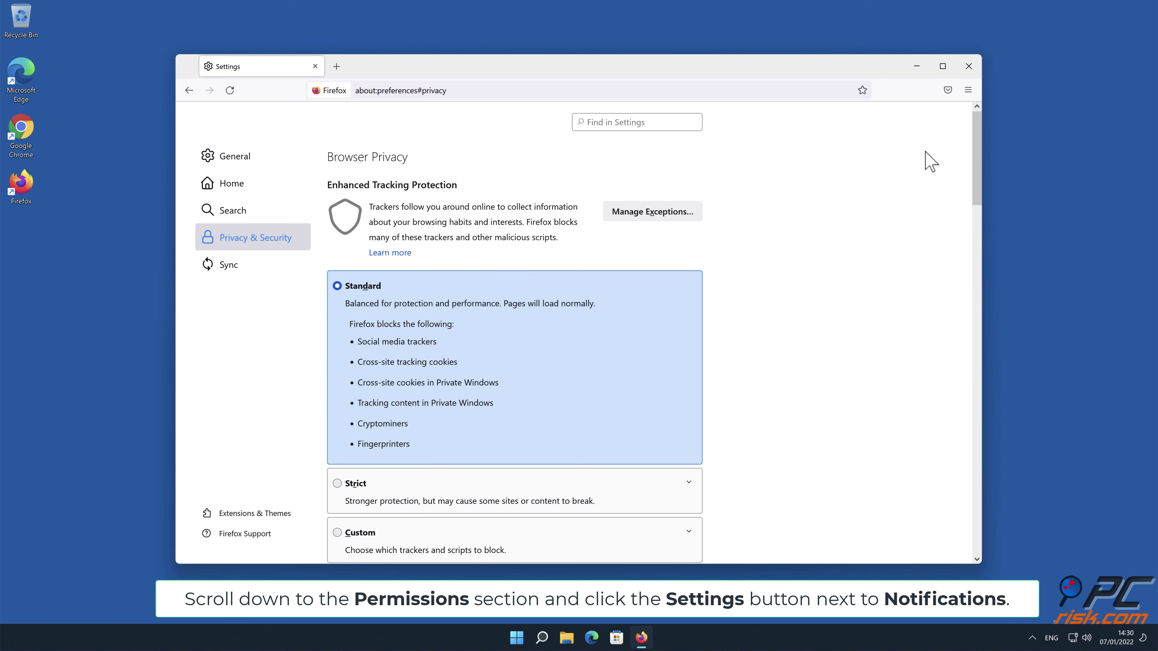
{"action": "left_click_drag", "start_coordinate": [975, 149], "coordinate": [976, 371]}
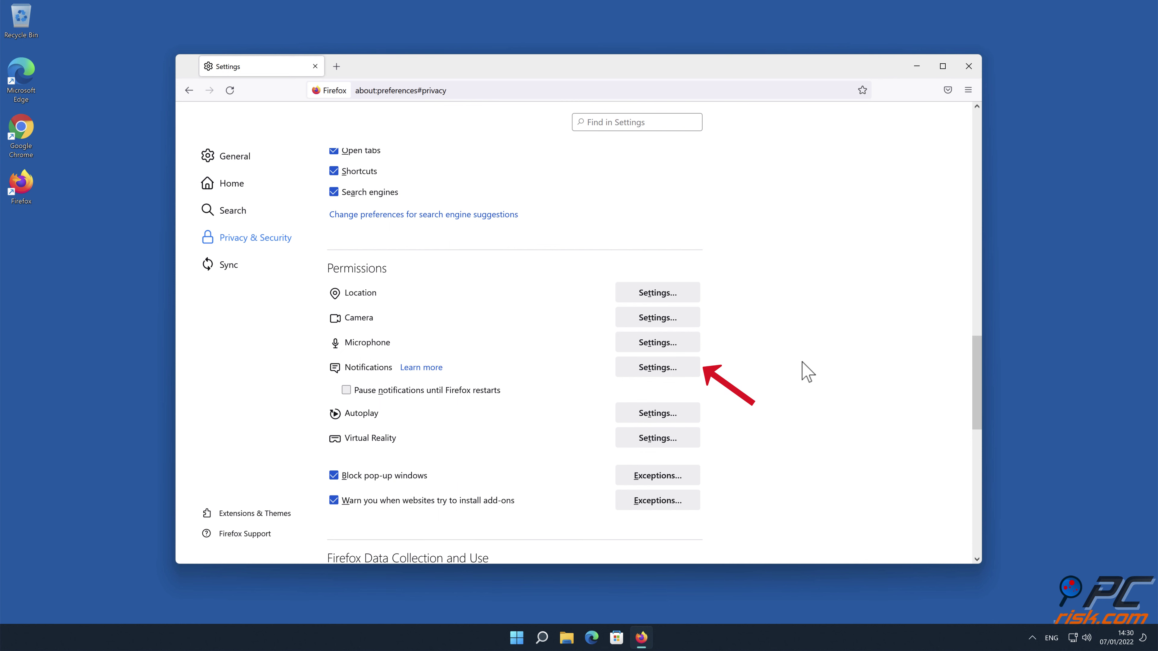
{"action": "left_click", "coordinate": [687, 371]}
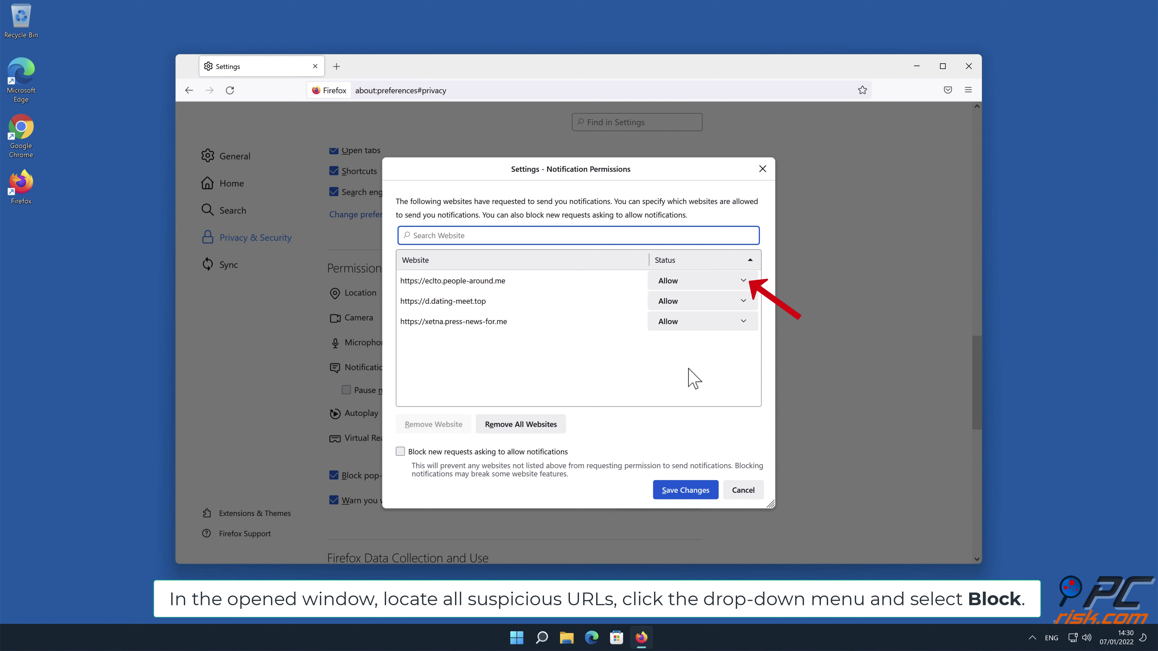
Set eclto.people-around.me, d.dating-meet.top and xetna.press-news-for.me to Block, save the changes, and close Firefox
{"action": "left_click", "coordinate": [743, 281]}
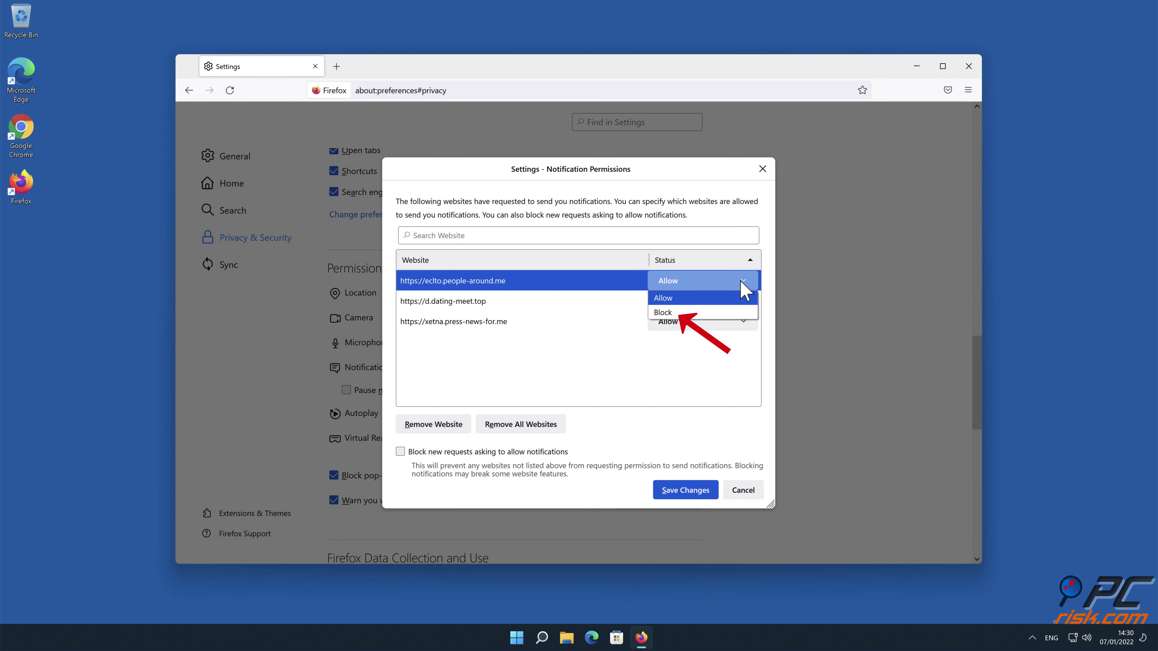
{"action": "left_click", "coordinate": [726, 313]}
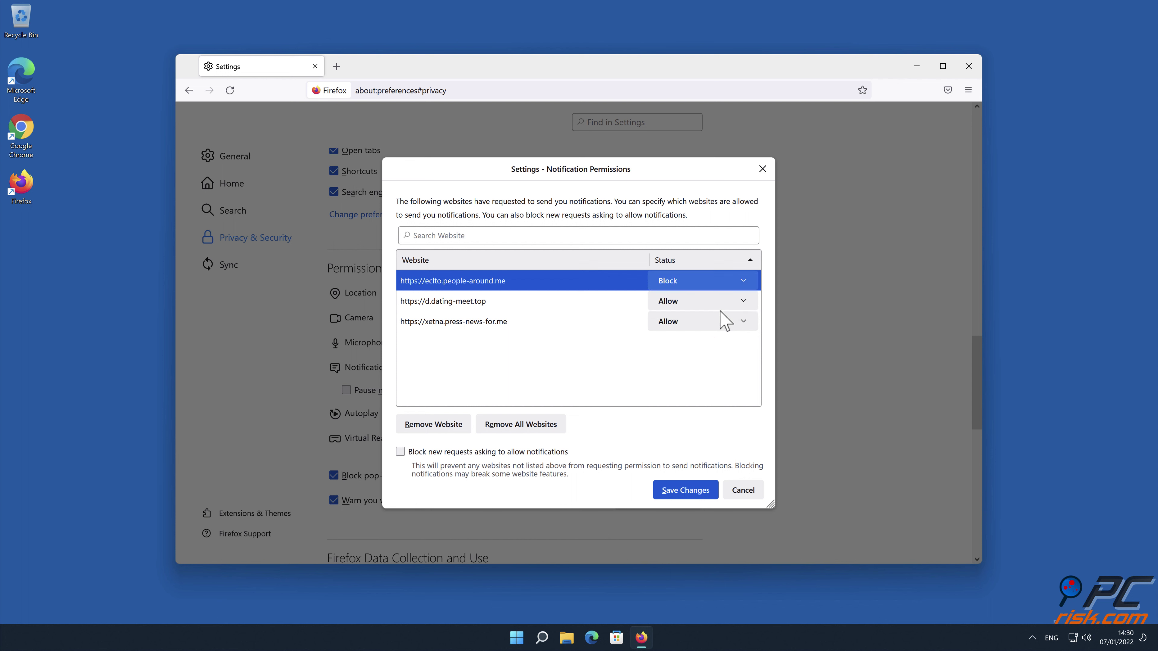
{"action": "left_click", "coordinate": [742, 299]}
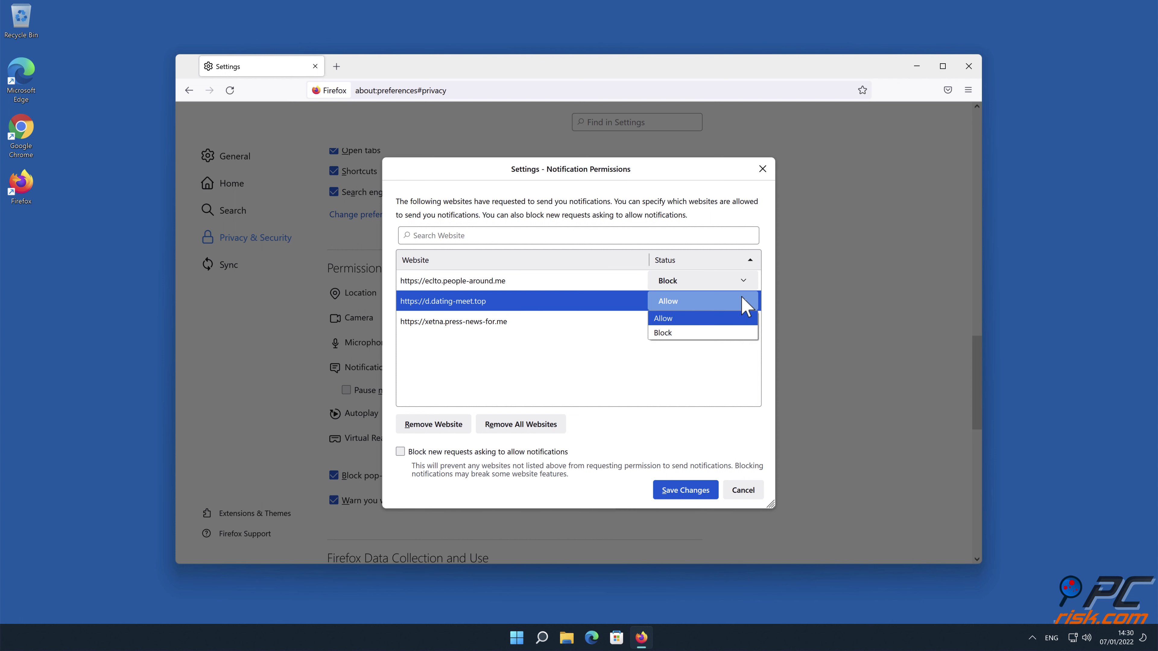
{"action": "left_click", "coordinate": [715, 333]}
{"action": "left_click", "coordinate": [743, 322]}
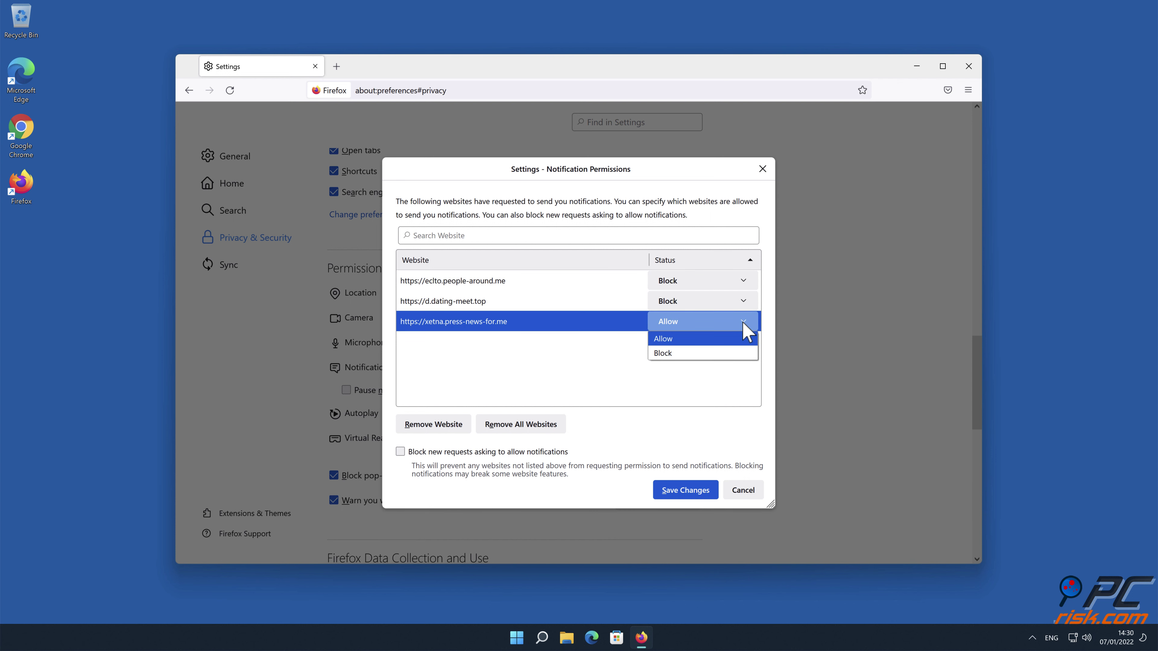
{"action": "left_click", "coordinate": [729, 353]}
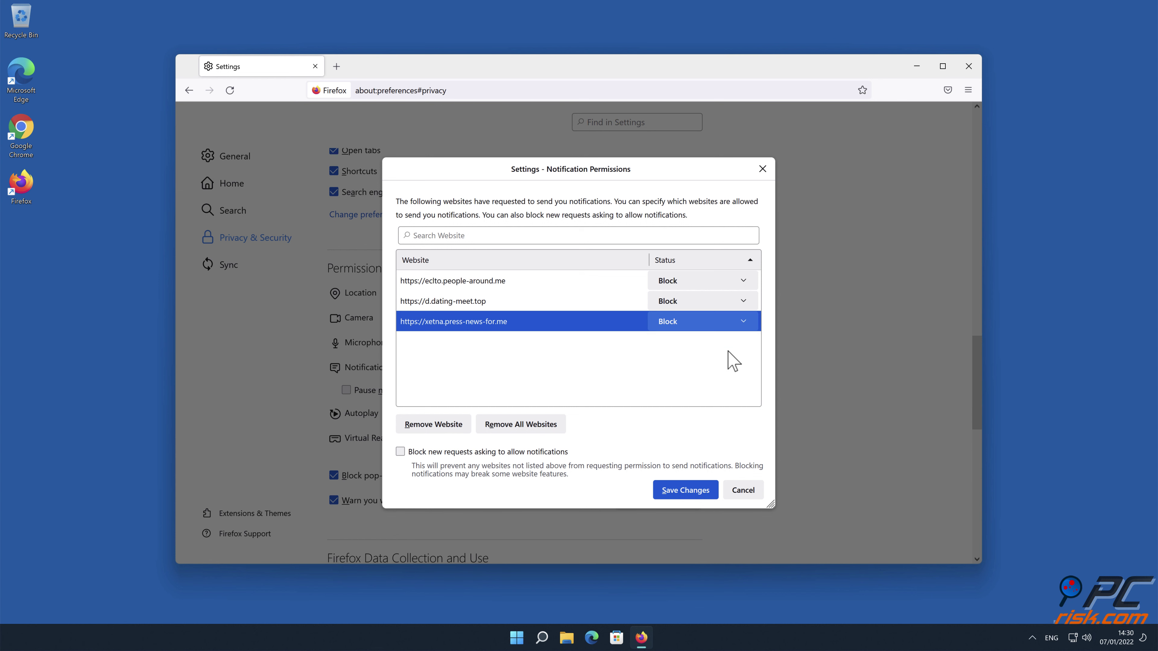
{"action": "left_click", "coordinate": [688, 491]}
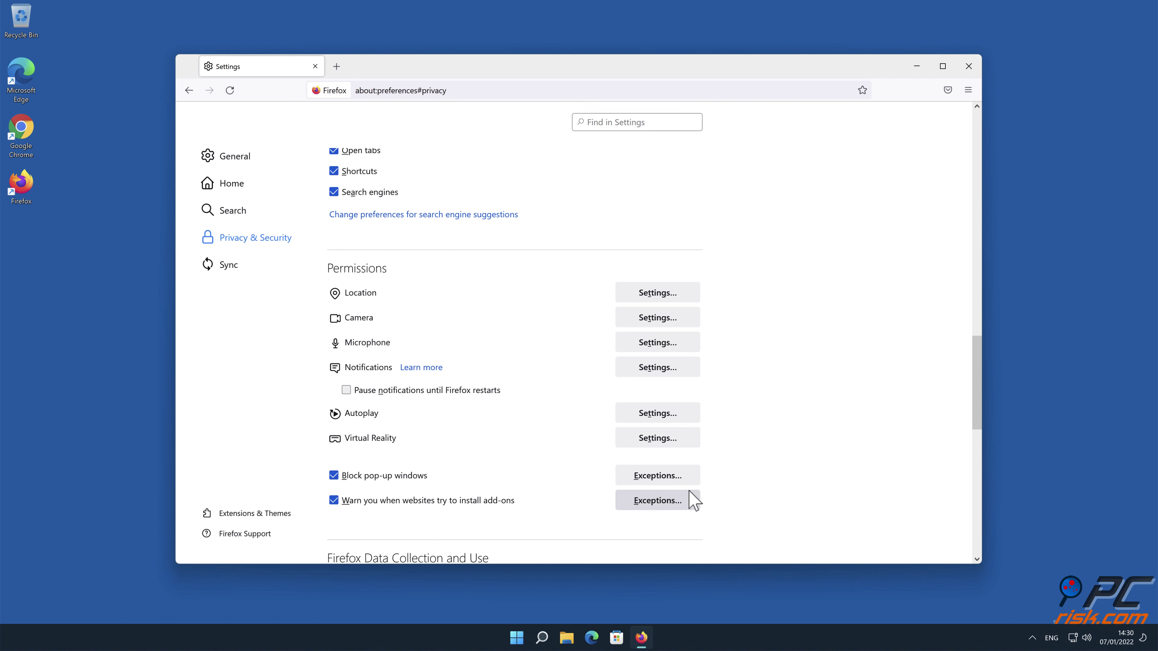
{"action": "left_click", "coordinate": [969, 66]}
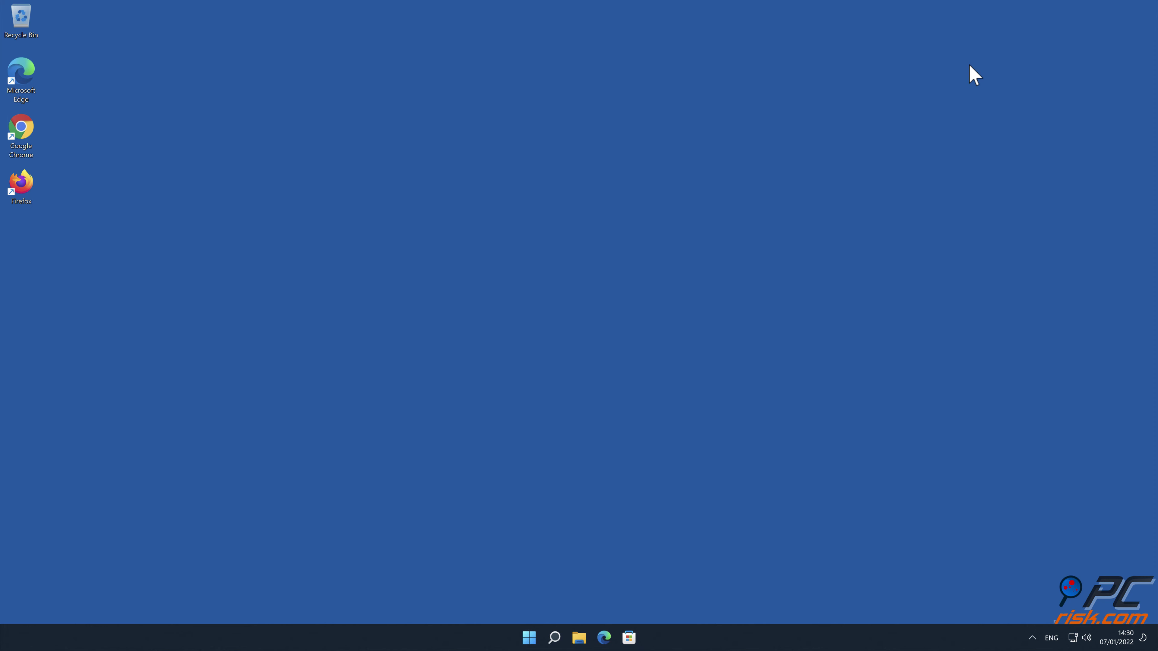